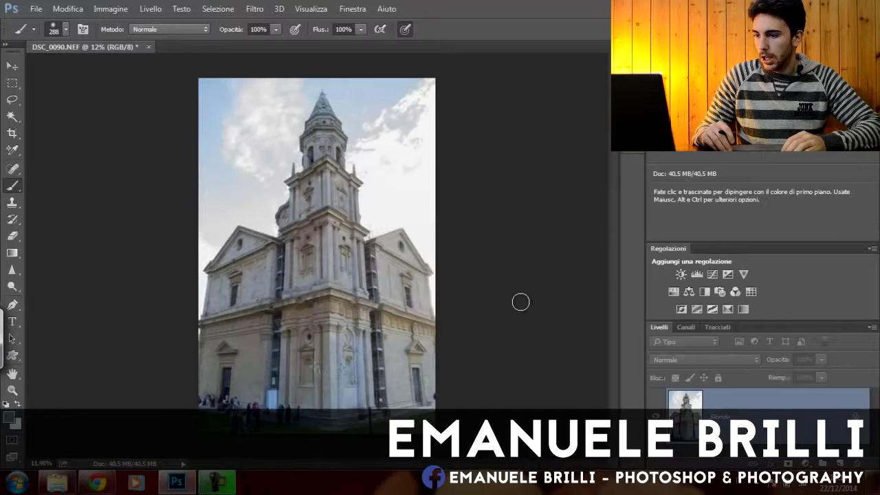
Zoom the church facade photo from 12% to 16.7%.
key(ctrl+plus)
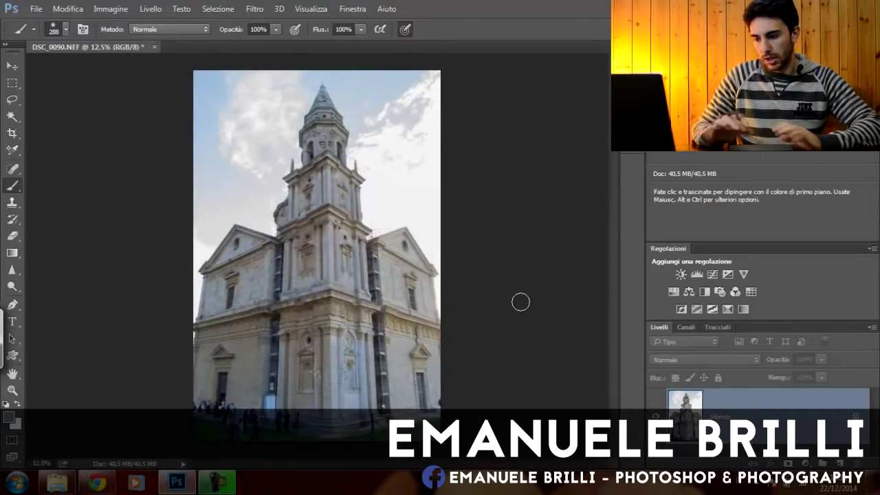
key(ctrl+plus)
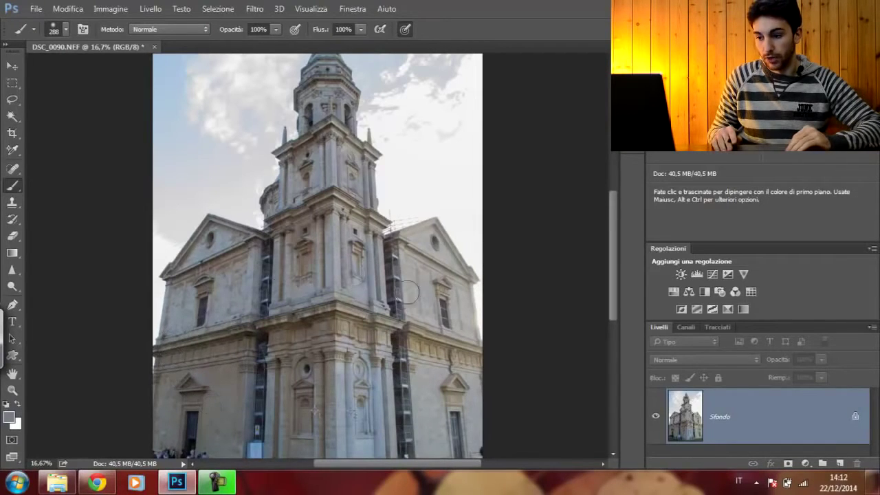
Zoom to 50% on the lower facade's pilasters and scaffolding.
scroll(439, 253, up, 1)
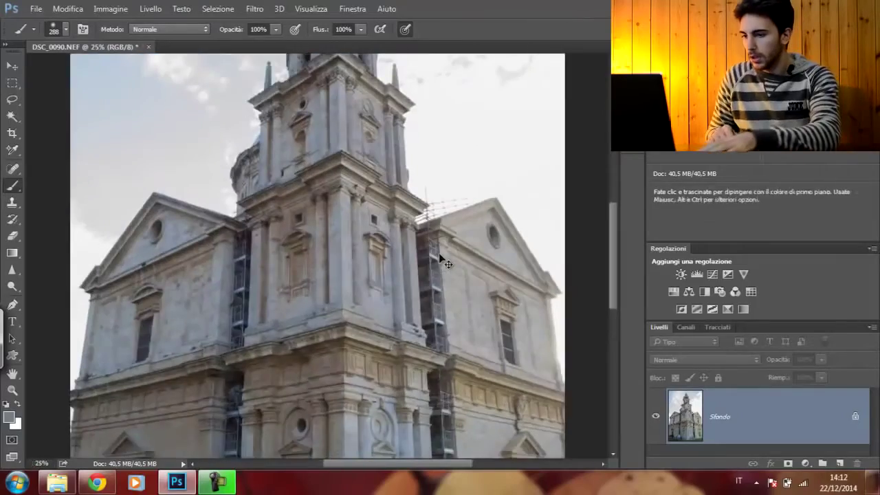
scroll(439, 253, up, 1)
scroll(426, 254, up, 1)
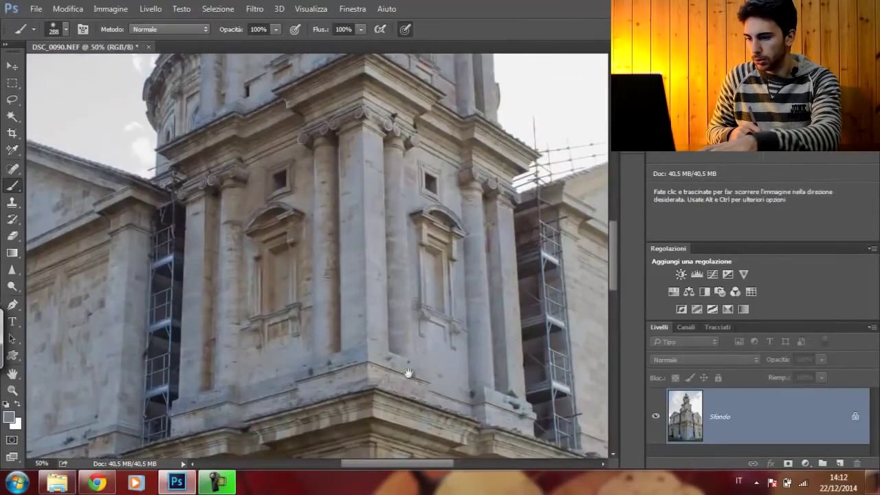
scroll(406, 238, down, 1)
scroll(343, 307, down, 2)
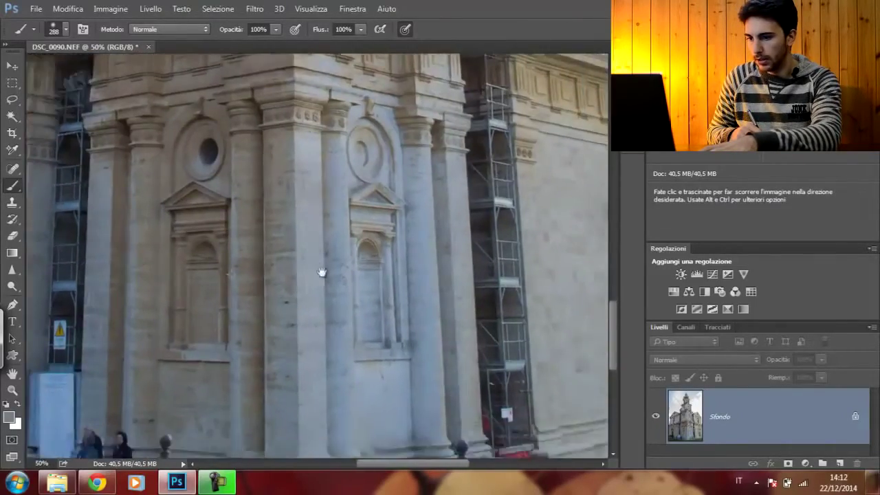
scroll(328, 289, down, 2)
scroll(331, 286, up, 1)
scroll(344, 282, up, 1)
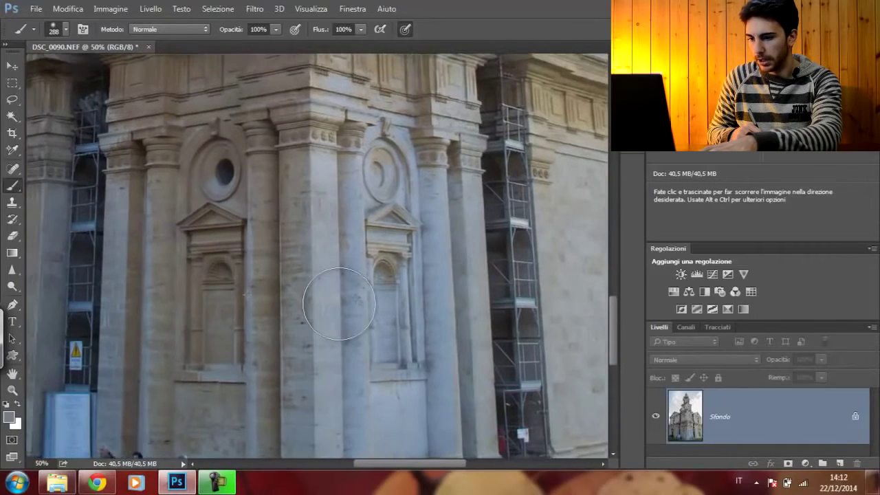
scroll(365, 277, up, 1)
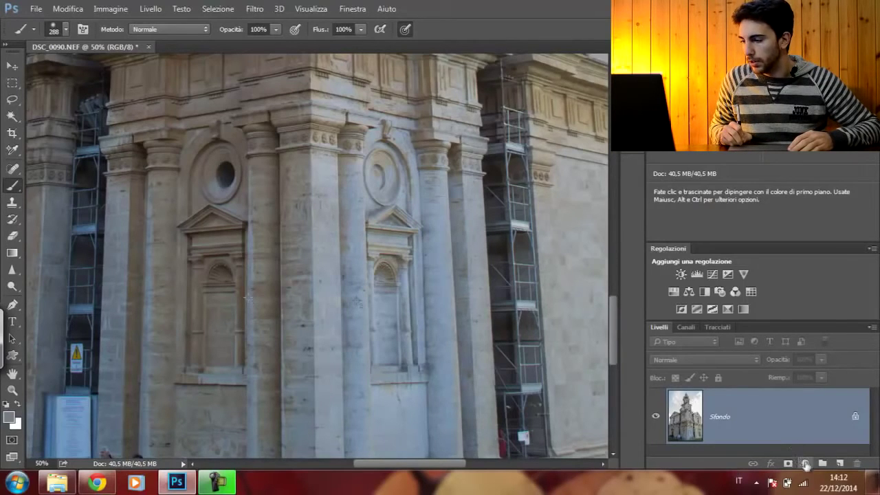
click(806, 465)
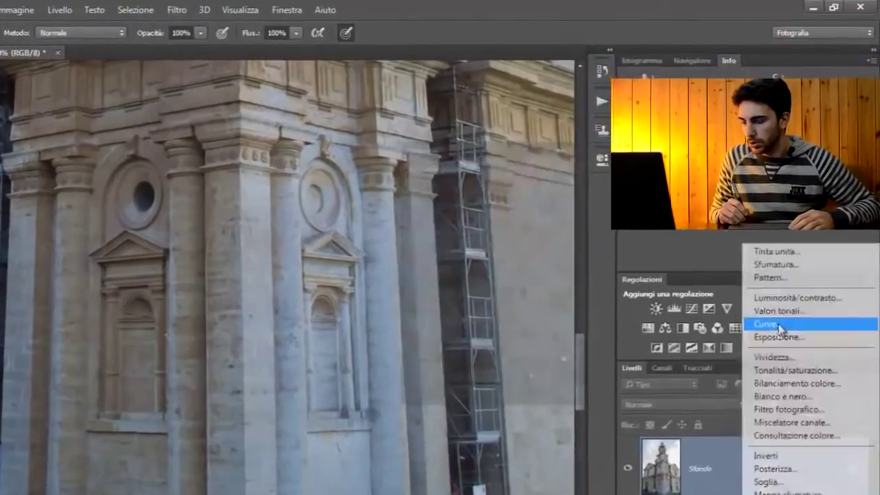
Add a Curves adjustment layer, collapse its Properties, and show the Info panel.
click(780, 327)
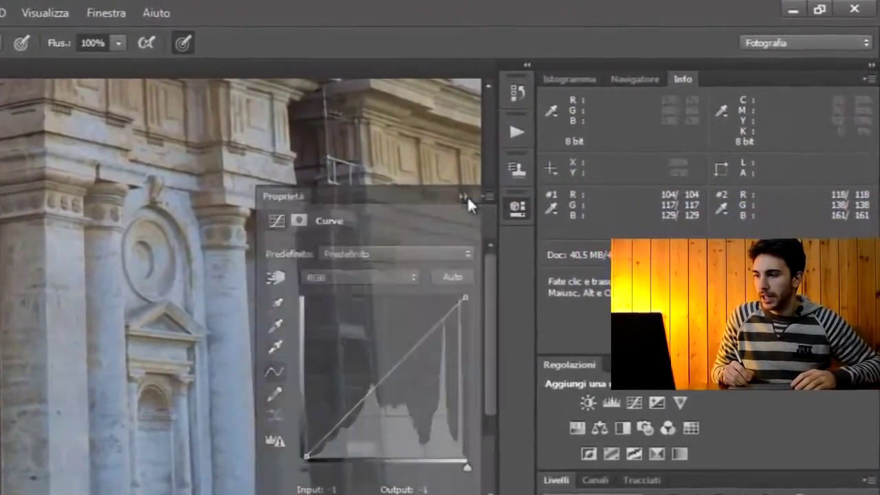
click(502, 178)
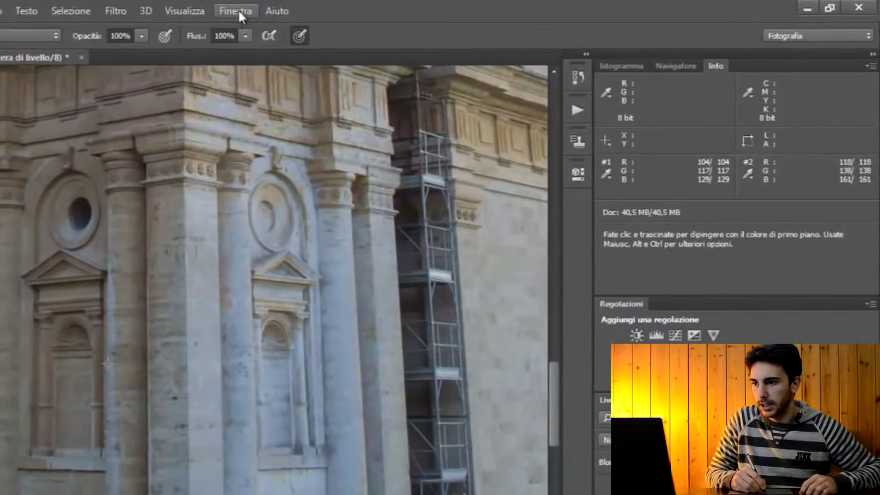
click(239, 12)
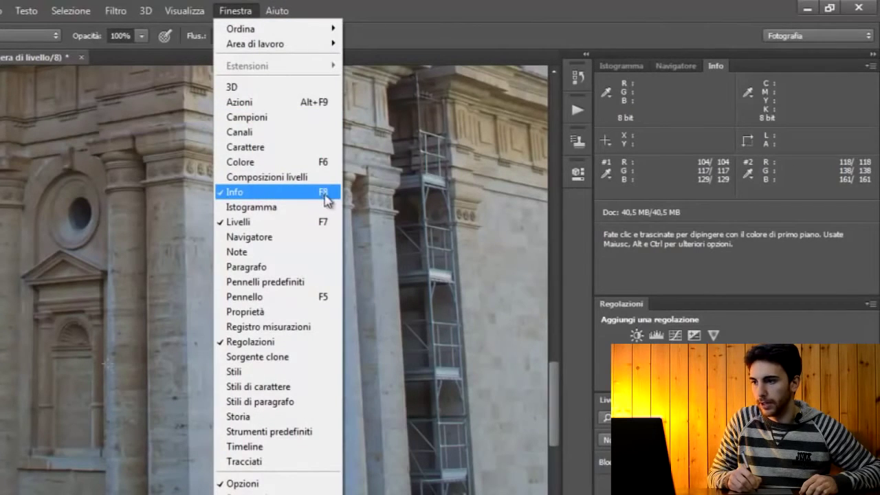
click(543, 206)
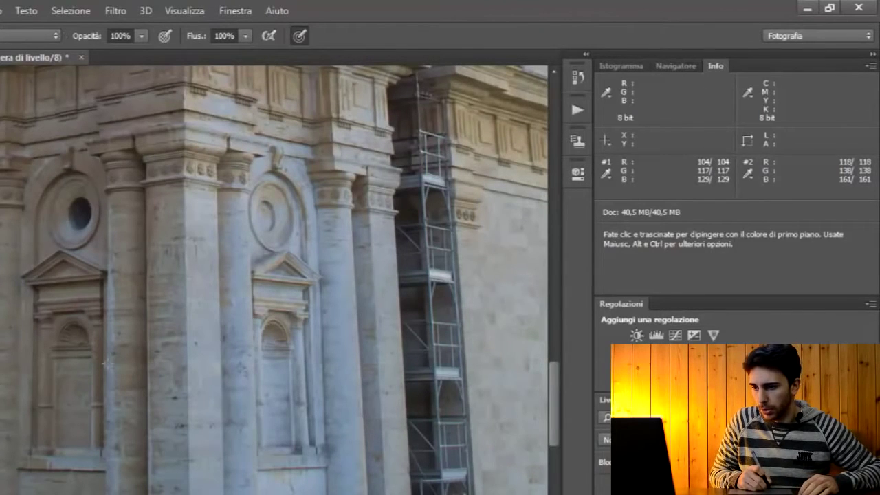
Delete both existing colour sampler points with the Color Sampler tool.
key(i)
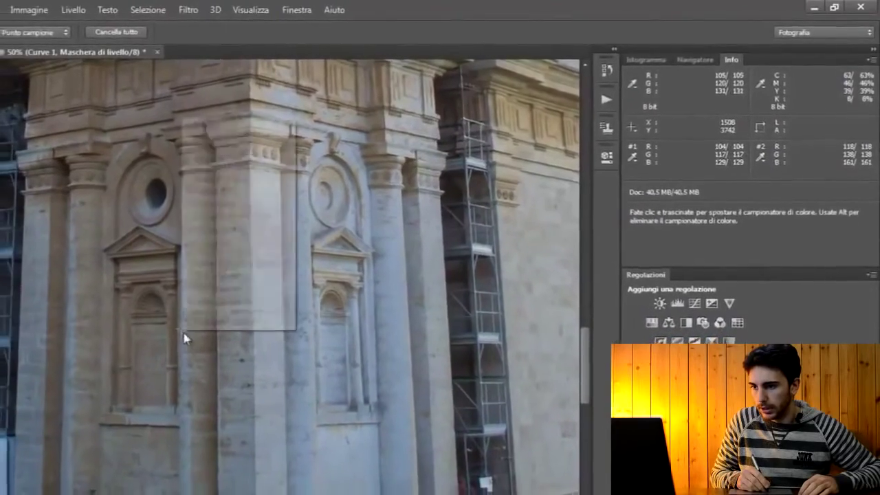
right_click(108, 352)
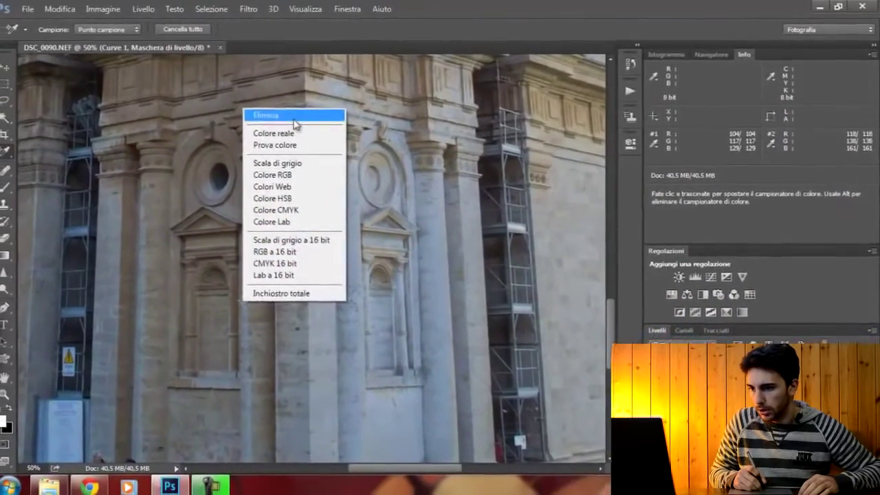
click(260, 122)
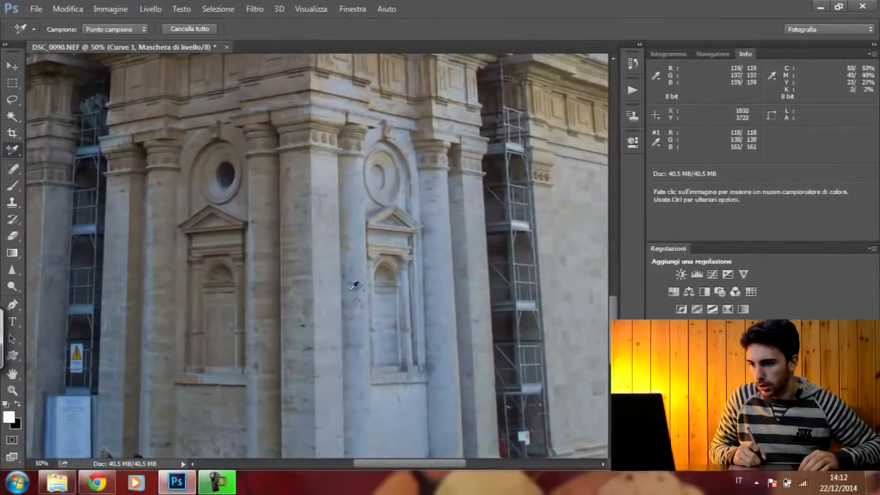
right_click(358, 302)
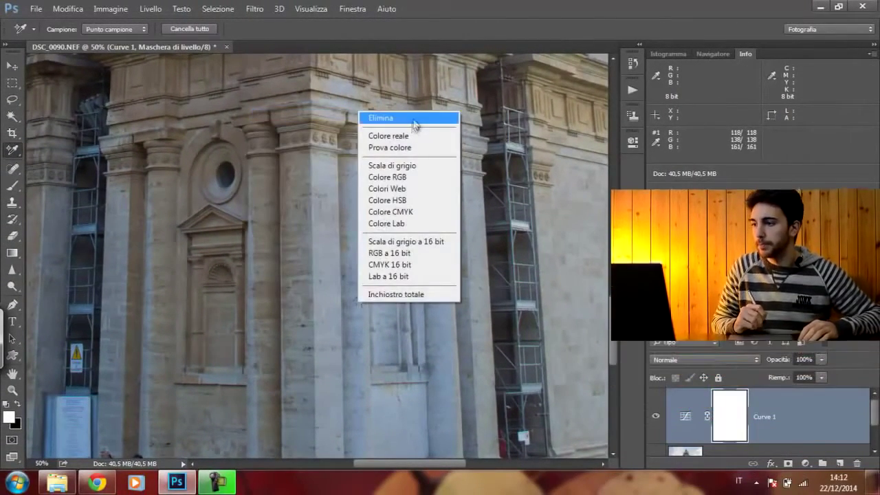
click(416, 117)
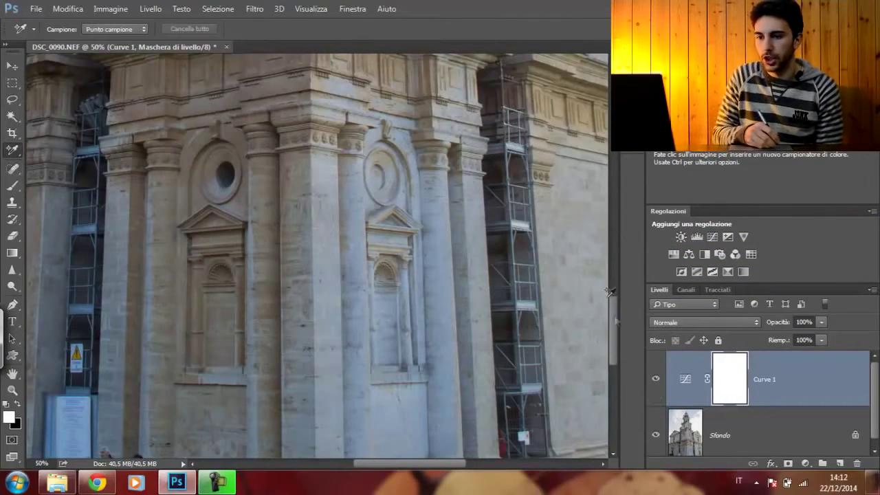
Zoom in on the facade and place two new colour samplers on the stone.
right_click(15, 156)
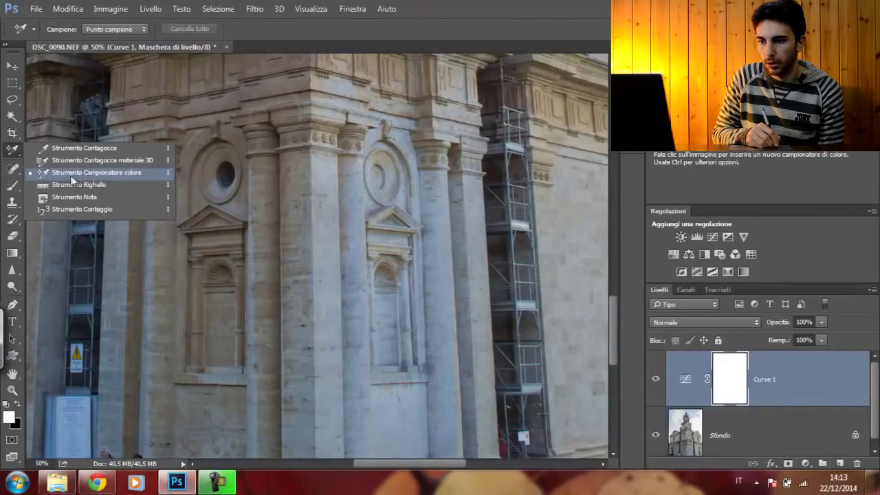
click(110, 173)
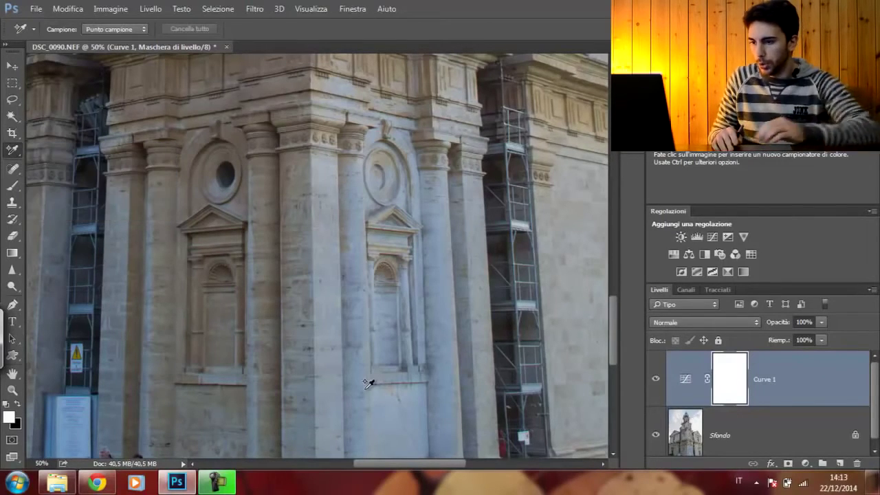
key(ctrl+plus)
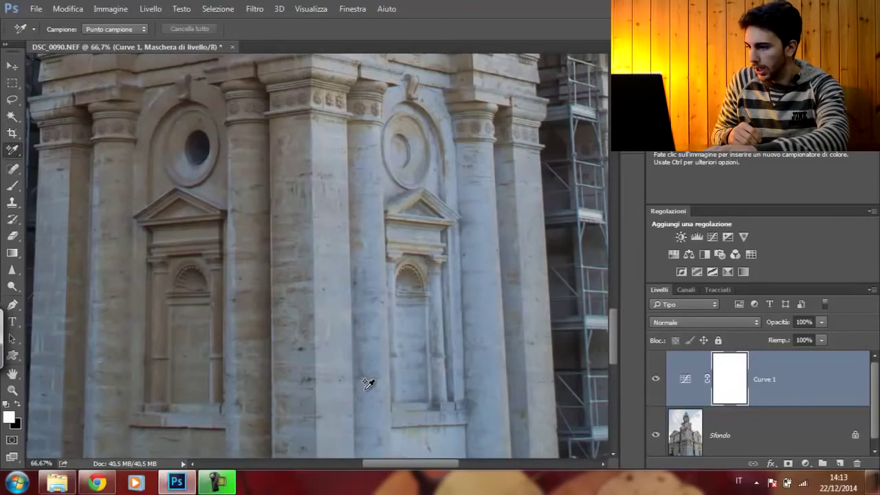
key(space)
drag(397, 310, 416, 231)
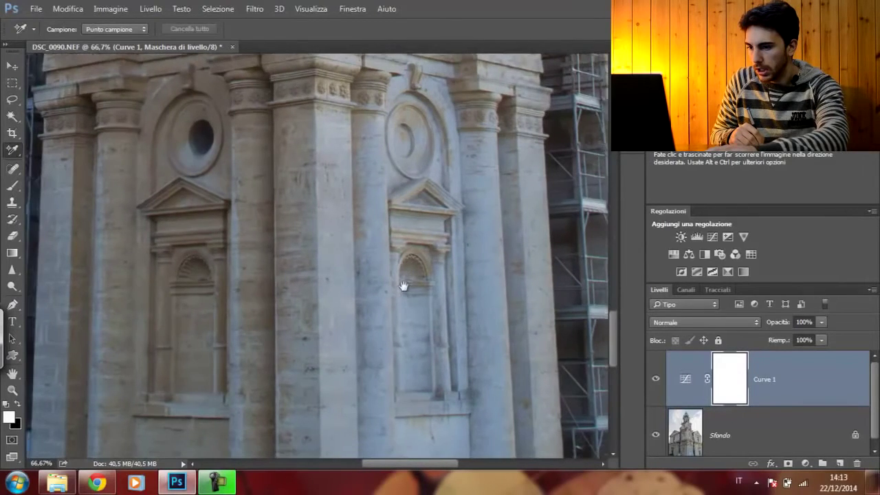
scroll(417, 232, up, 1)
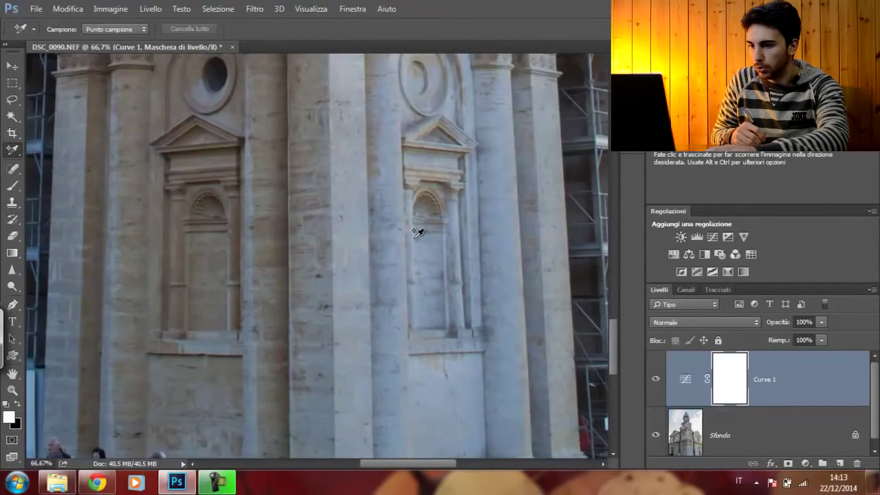
click(276, 229)
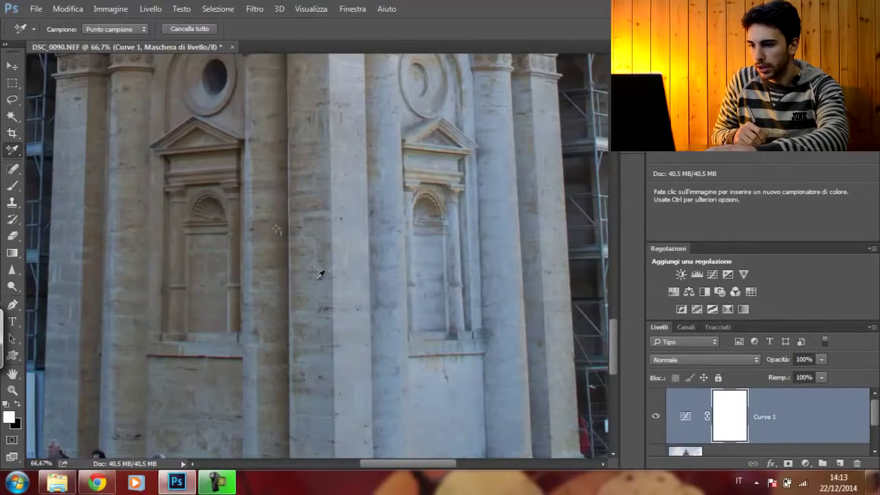
click(352, 231)
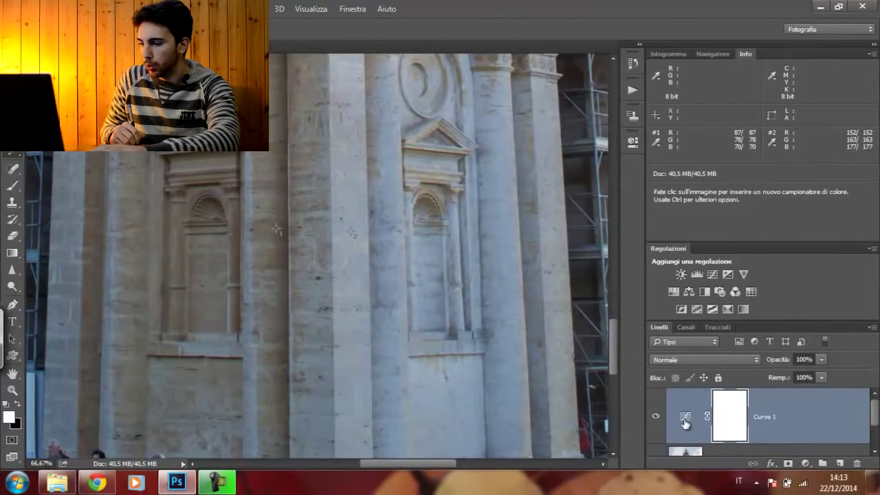
Show the Curve 1 layer mask settings (Maschere) in Properties.
double_click(686, 417)
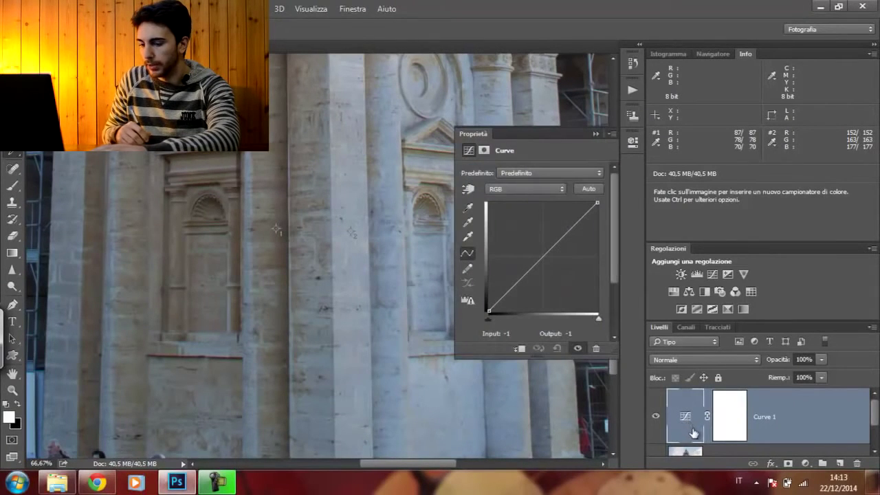
mouse_move(413, 252)
mouse_down()
mouse_move(369, 255)
mouse_move(369, 268)
mouse_move(365, 258)
mouse_up()
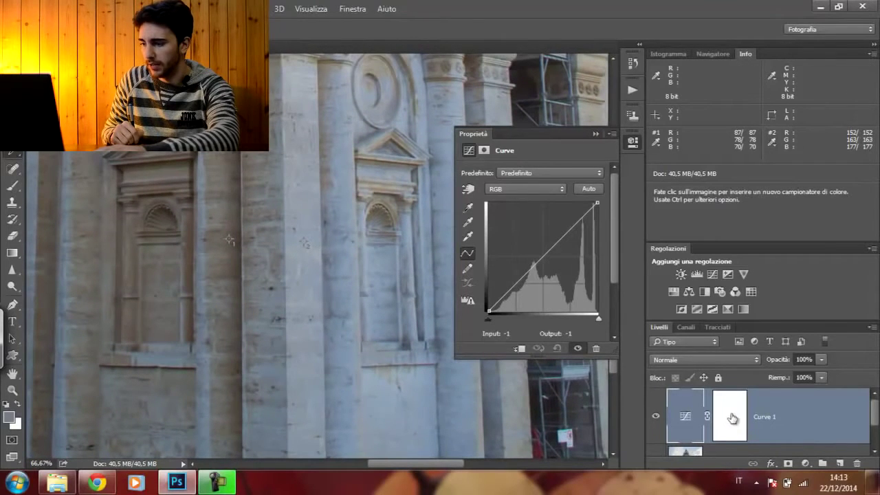
click(727, 427)
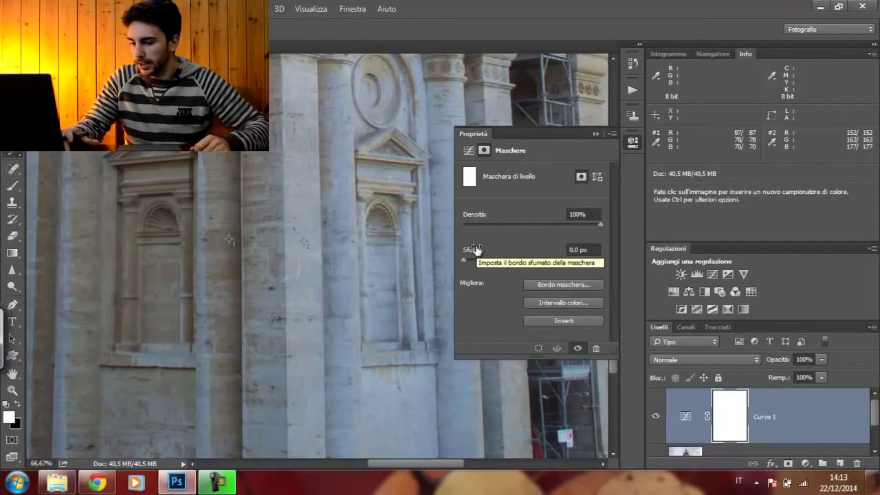
key(b)
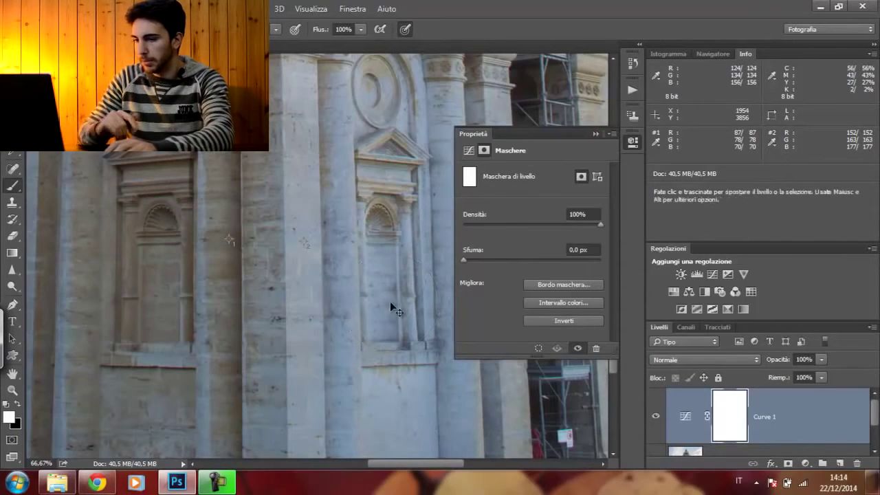
Invert the Curve 1 mask to black and paint a white dab with a 132 px brush.
key(ctrl+i)
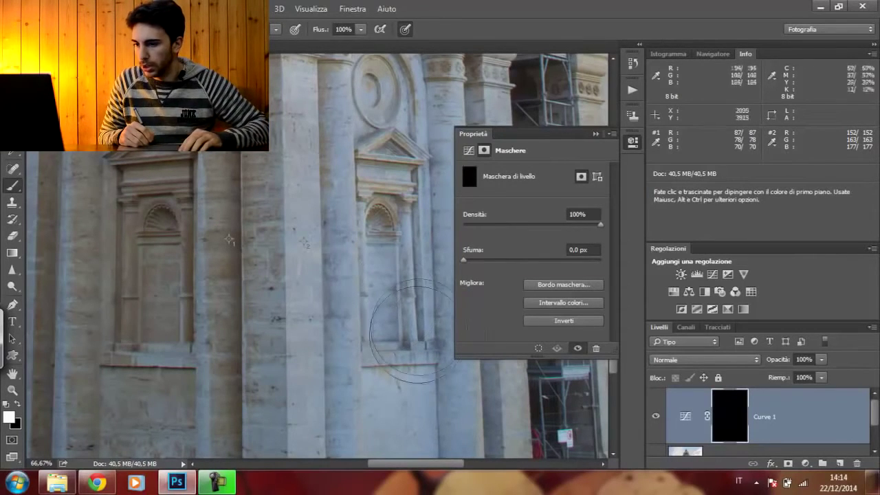
drag(389, 329, 380, 323)
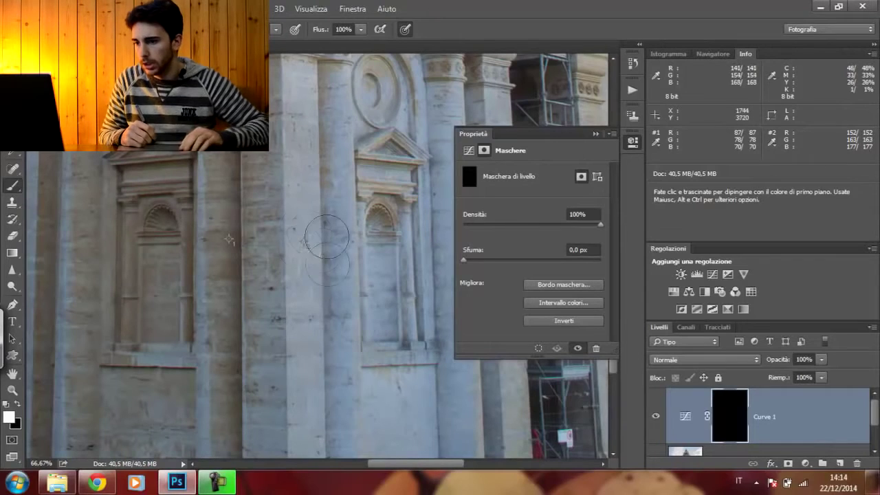
click(573, 404)
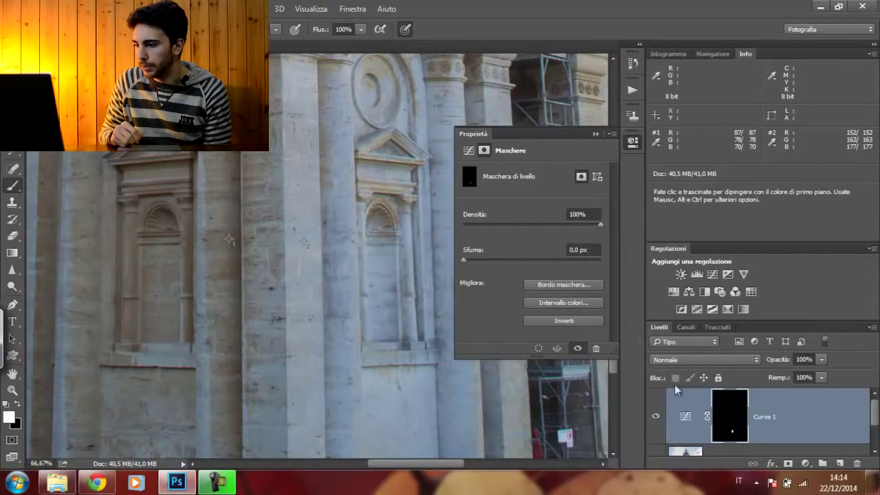
click(683, 417)
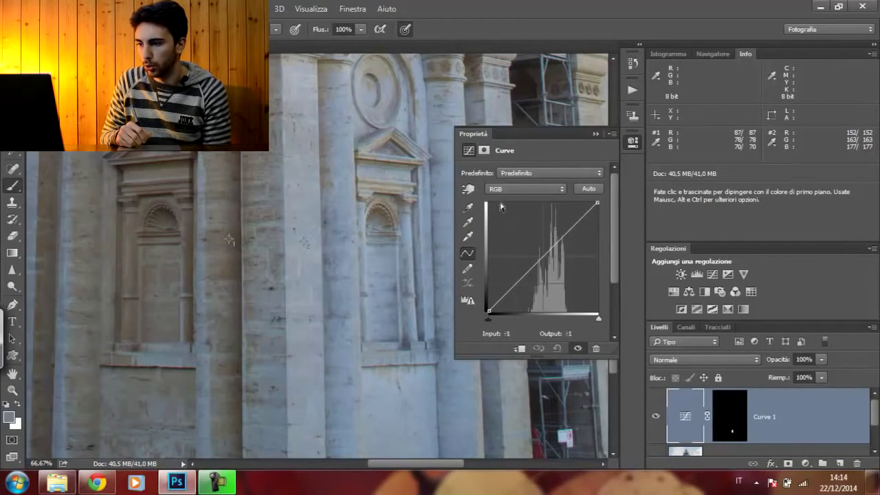
Reset Curve 1 to a straight curve and switch to the Rosso (red) channel.
mouse_move(539, 261)
mouse_down()
mouse_move(548, 272)
mouse_move(526, 233)
mouse_move(559, 283)
mouse_up()
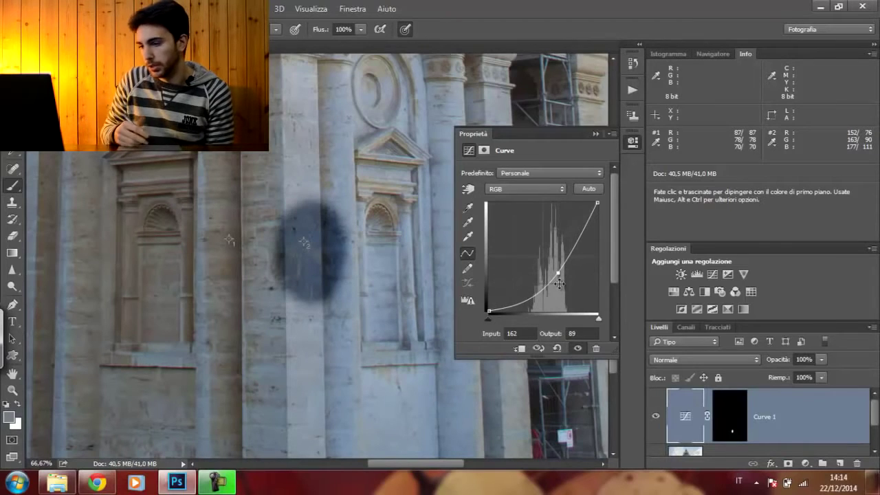
click(557, 348)
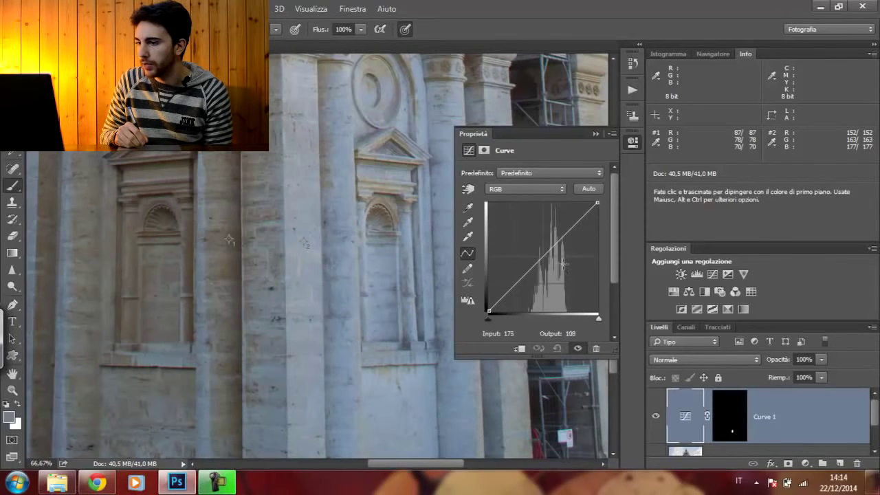
click(528, 188)
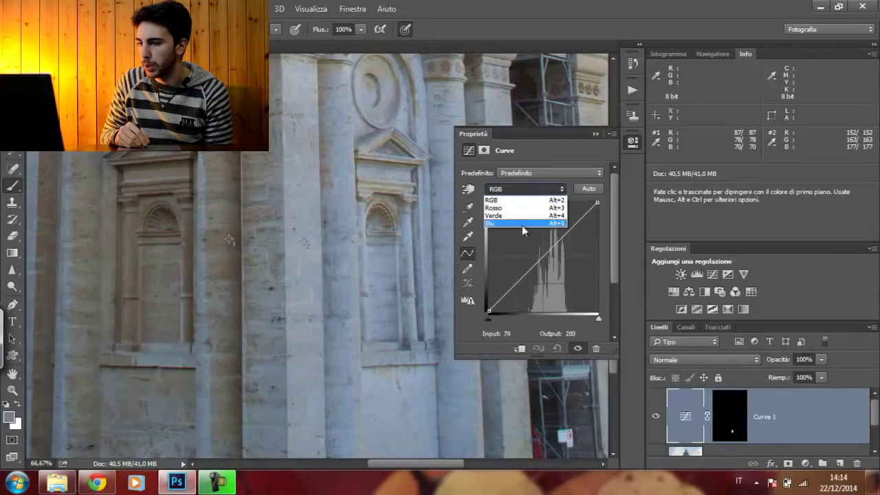
click(509, 208)
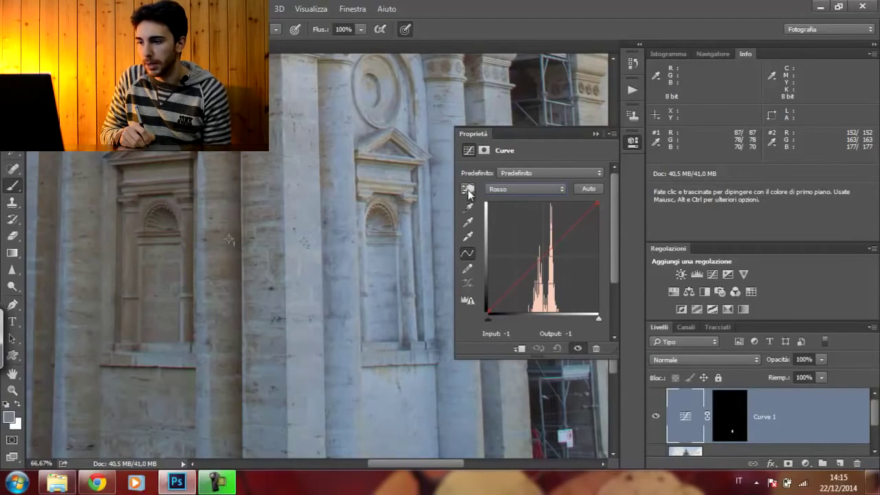
Pull a facade-sampled red curve point down until sampler #2 red reads 86 and the patch turns cyan.
click(473, 193)
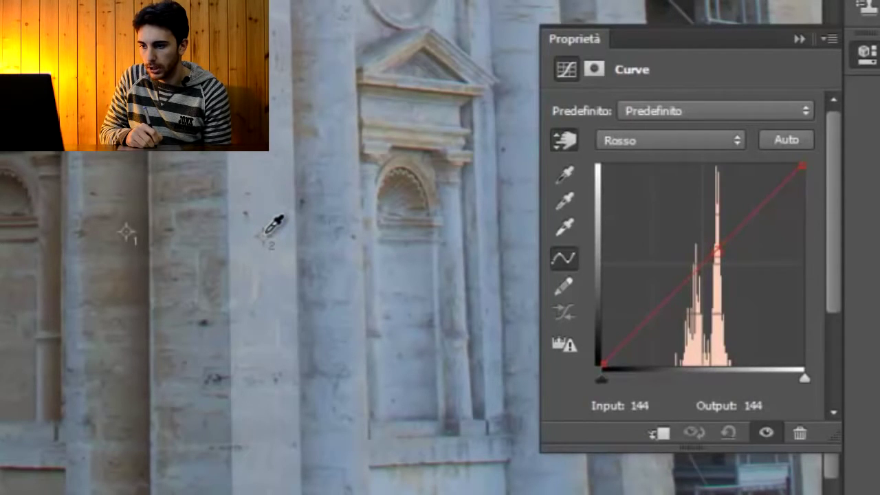
drag(272, 229, 263, 244)
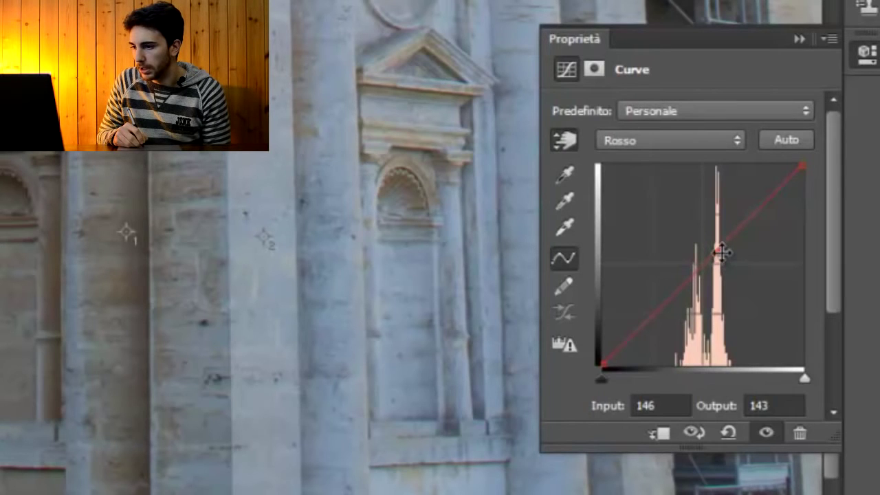
mouse_move(721, 252)
mouse_down()
mouse_move(743, 288)
mouse_move(740, 278)
mouse_up()
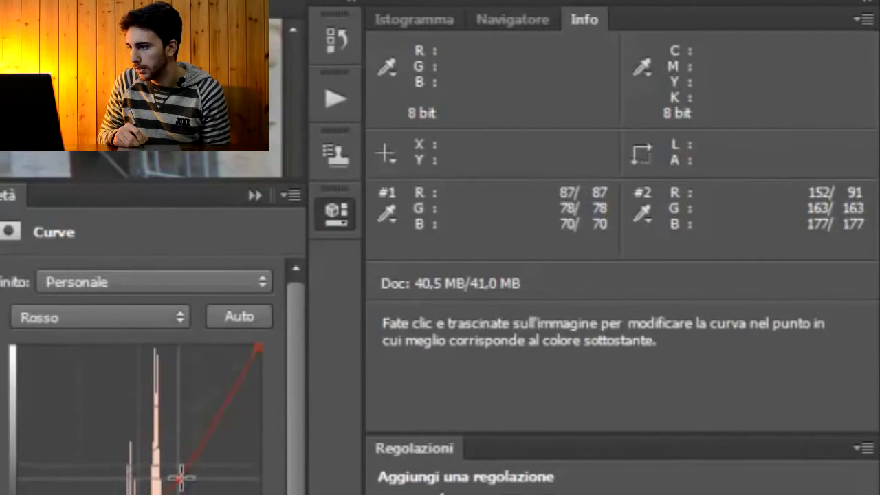
key(Down)
key(Down)
drag(181, 481, 182, 480)
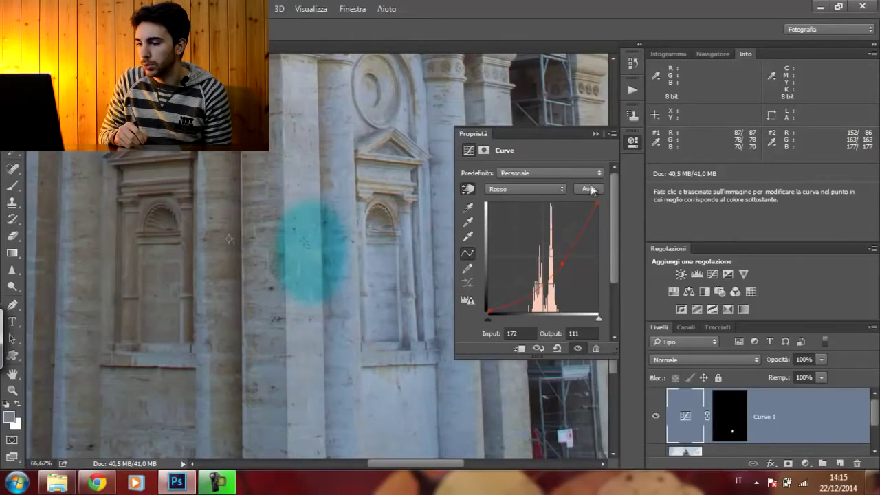
Pull the Verde (green) curve down to 183 in, 107 out, turning the patch blue-violet.
click(556, 190)
click(515, 217)
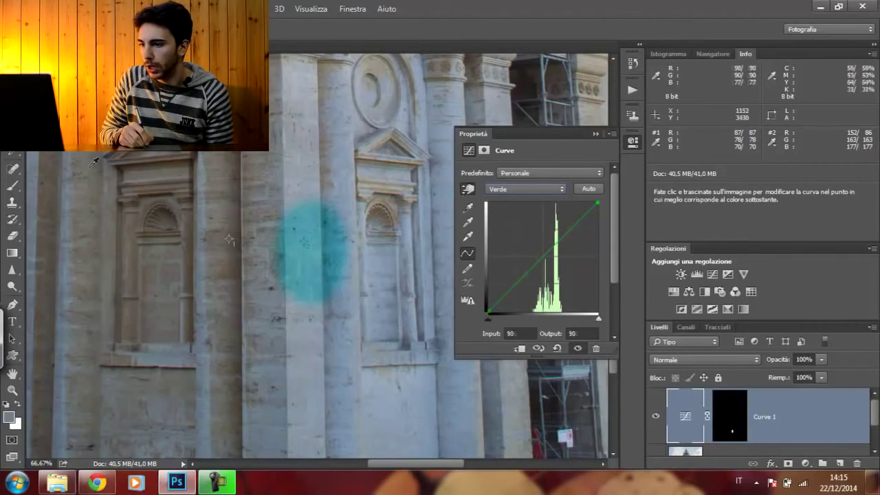
key(b)
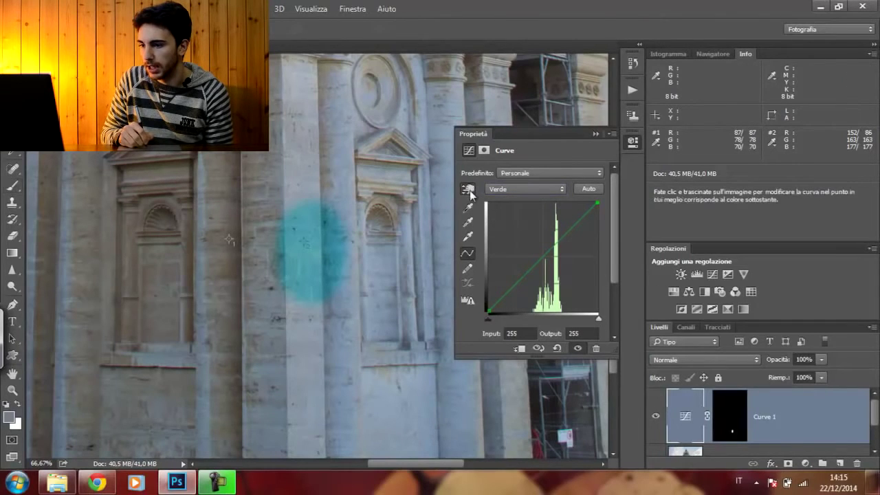
click(468, 191)
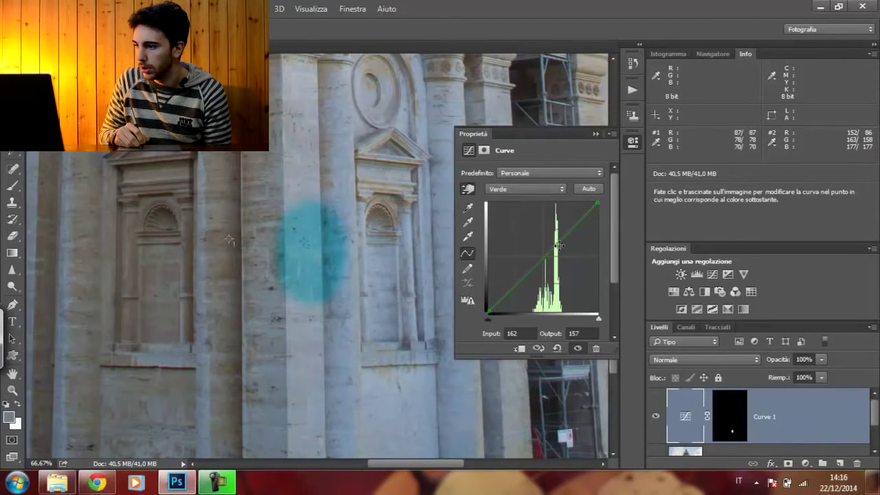
drag(560, 248, 567, 263)
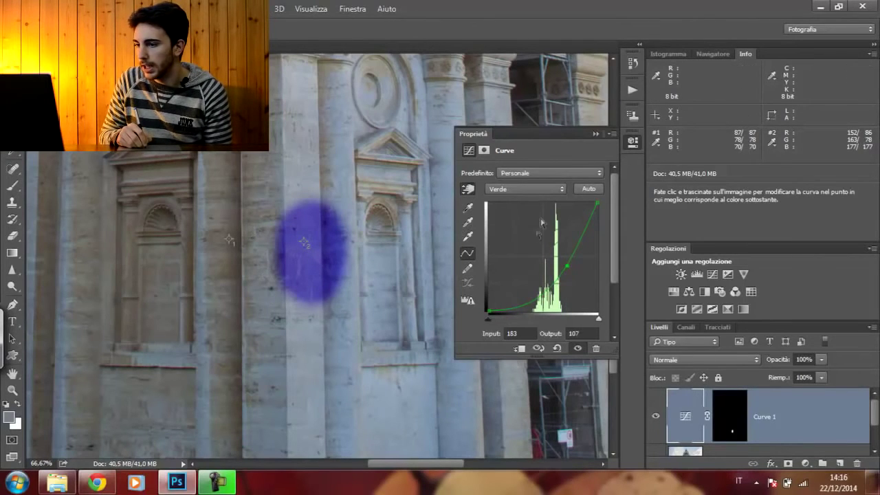
click(520, 190)
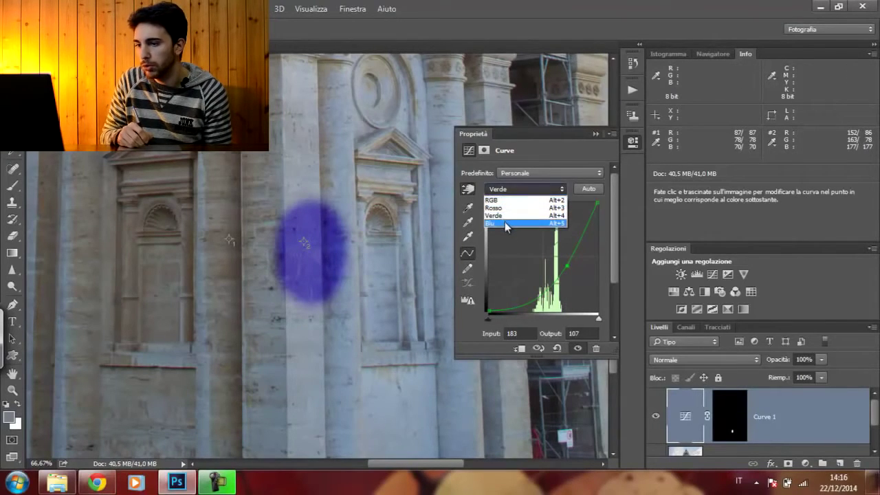
Lower the Blu (blue) curve until sampler #2 blue reads 71, turning the patch dark brown.
click(505, 221)
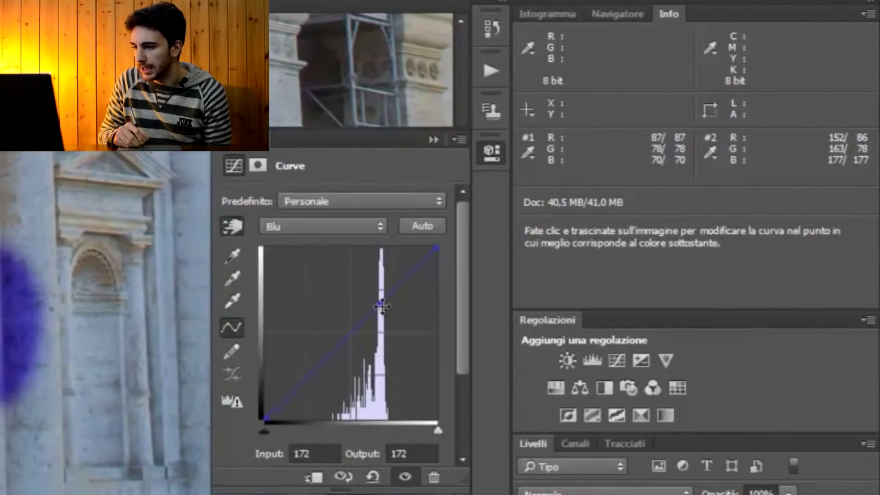
drag(384, 308, 394, 352)
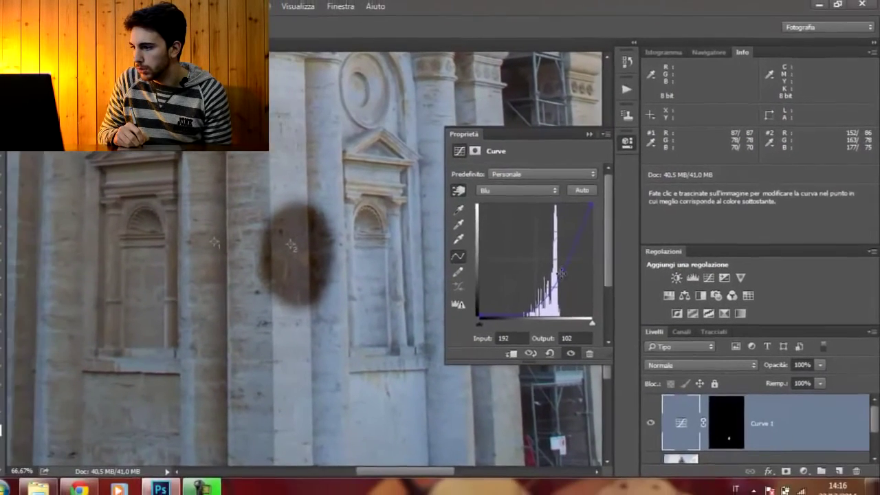
drag(525, 283, 527, 284)
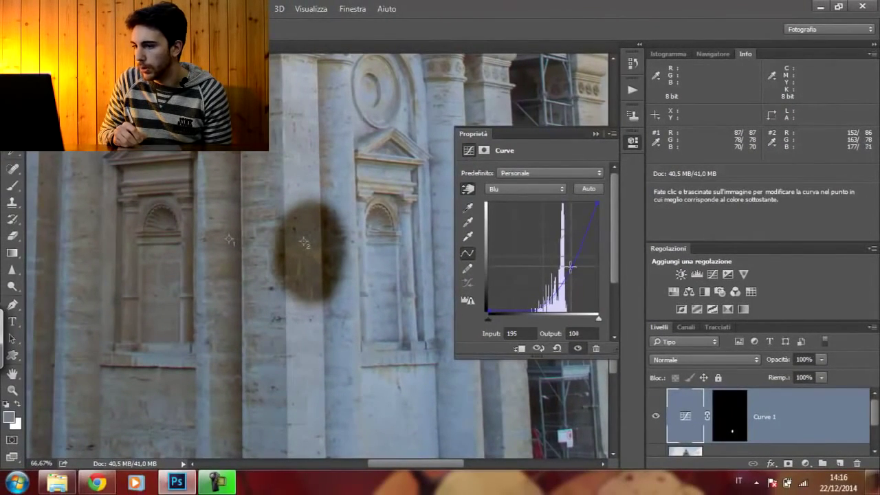
click(597, 134)
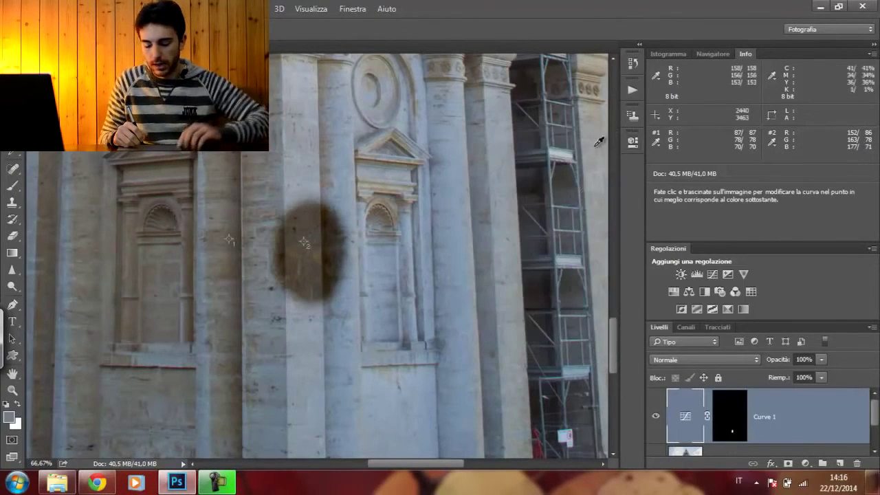
With a white brush, paint Curve 1's darker tone onto the column base, central column and left column.
key(ctrl+minus)
key(ctrl+minus)
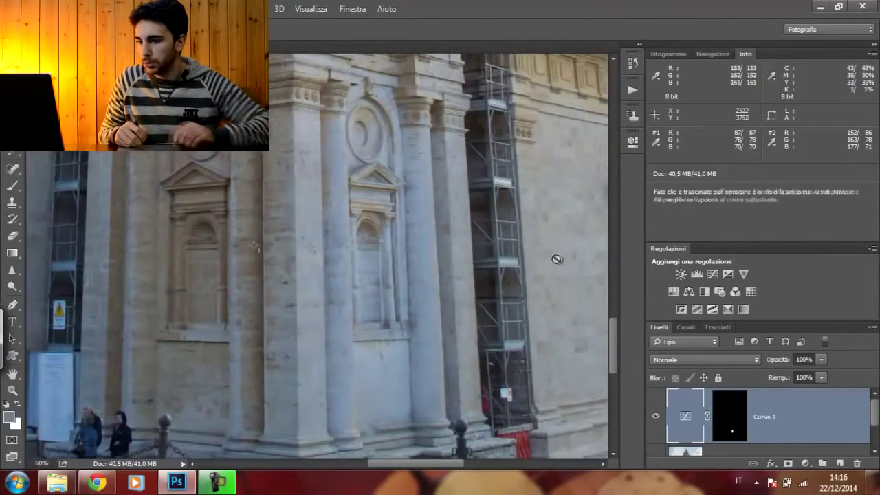
key(b)
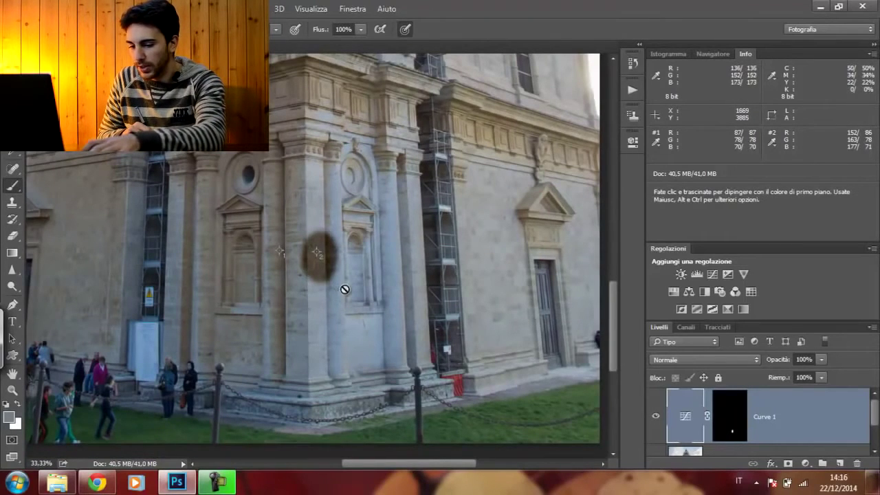
key(x)
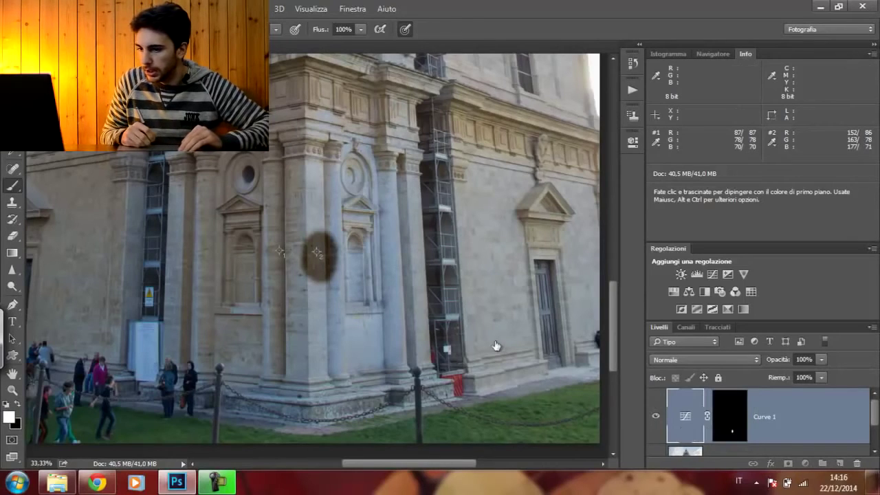
drag(324, 300, 332, 321)
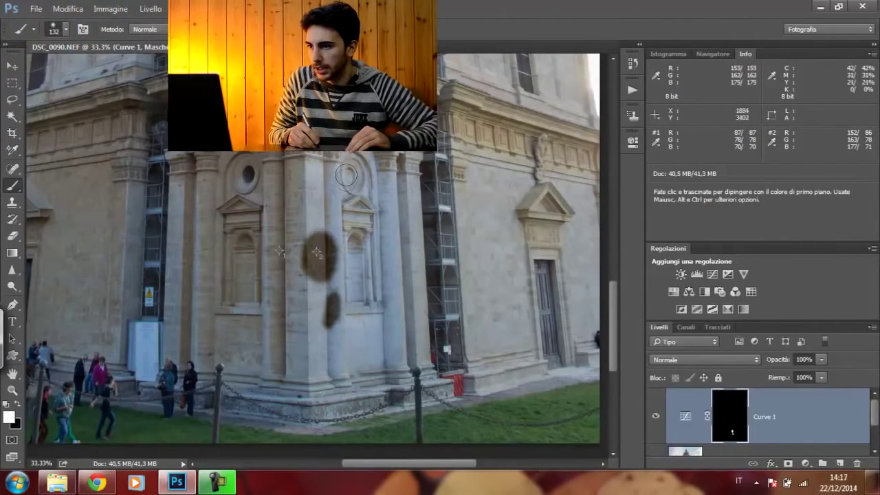
mouse_move(331, 216)
mouse_down()
mouse_move(355, 339)
mouse_move(371, 337)
mouse_move(388, 266)
mouse_move(382, 177)
mouse_move(349, 166)
mouse_move(323, 189)
mouse_move(365, 221)
mouse_move(370, 296)
mouse_move(359, 230)
mouse_up()
mouse_move(337, 370)
mouse_down()
mouse_move(313, 371)
mouse_move(317, 316)
mouse_move(306, 269)
mouse_up()
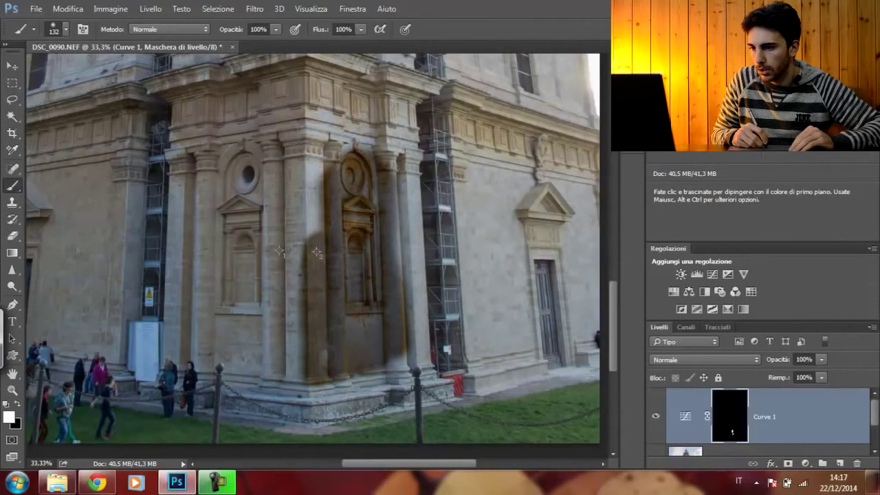
Extend the darker brown tone up the left pilaster, along the base and up the next column.
drag(317, 203, 306, 164)
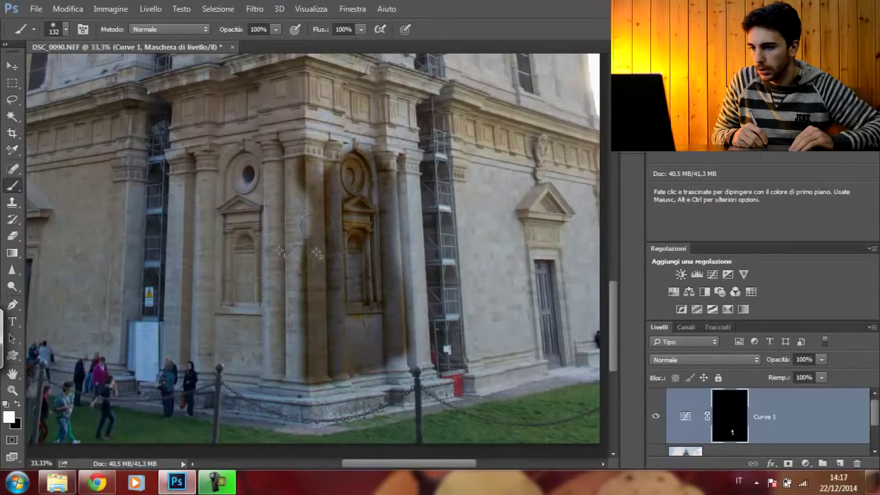
drag(307, 217, 304, 237)
drag(365, 372, 419, 359)
drag(420, 317, 401, 175)
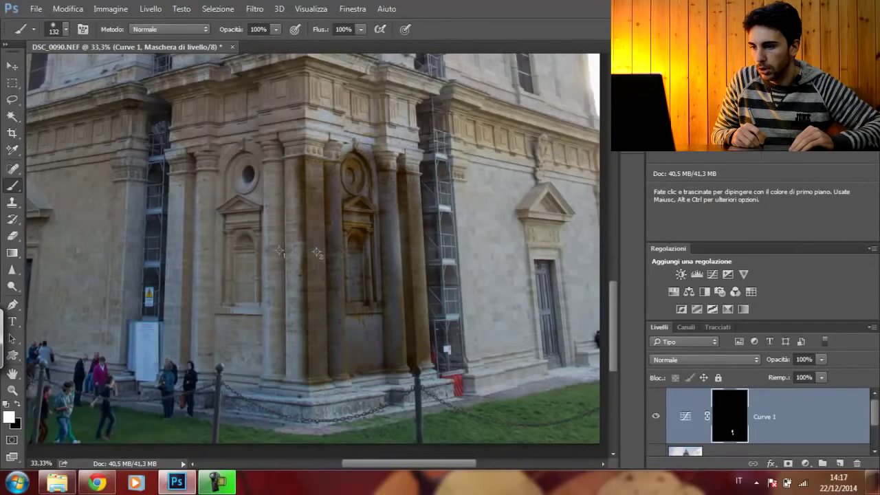
drag(400, 206, 399, 275)
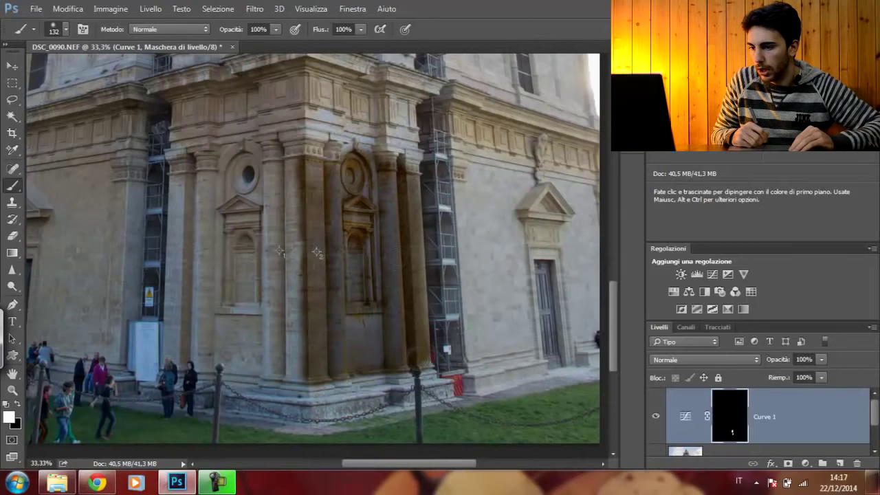
mouse_move(314, 390)
mouse_down()
mouse_move(329, 227)
mouse_move(314, 155)
mouse_up()
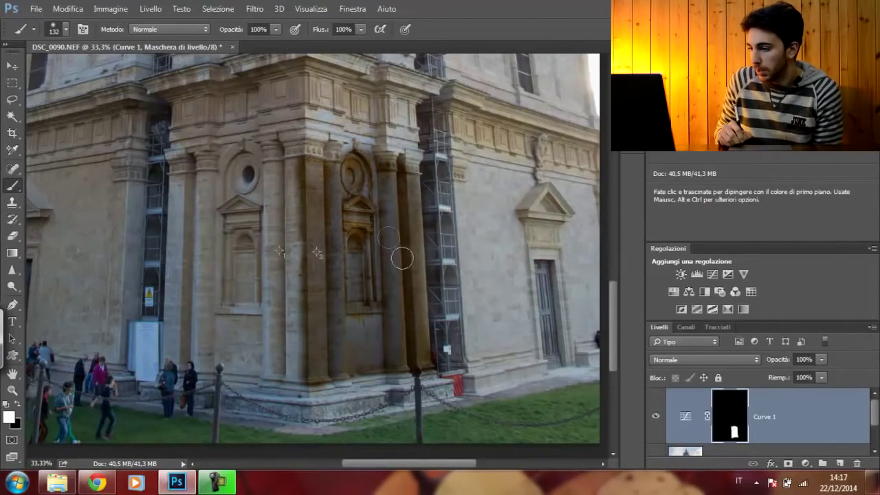
click(786, 361)
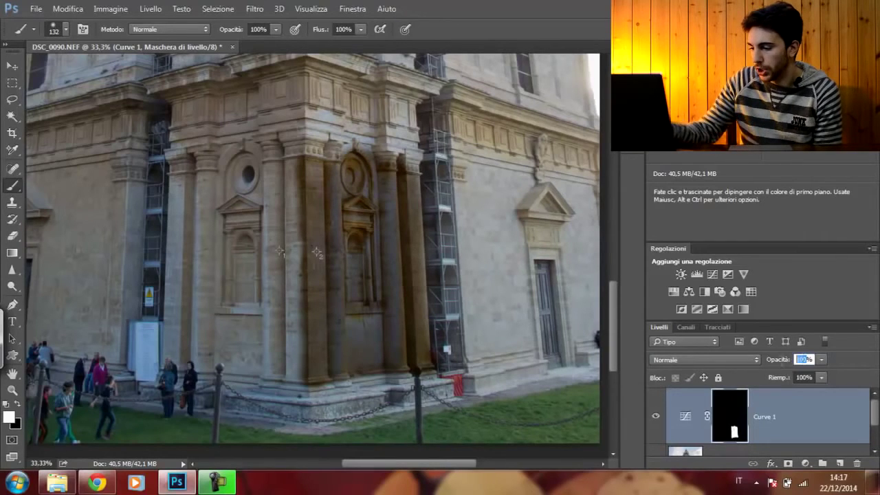
Set Curve 1's opacity to 60% to soften the brown tint.
text(5)
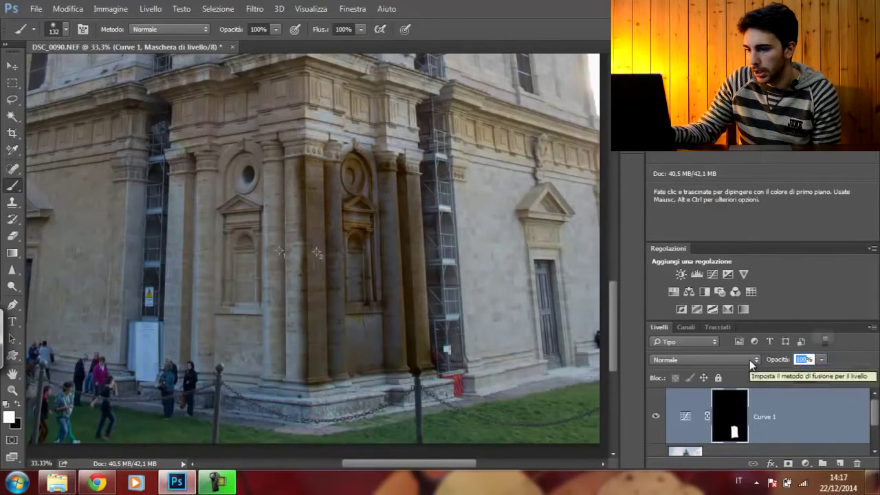
text(0)
key(Return)
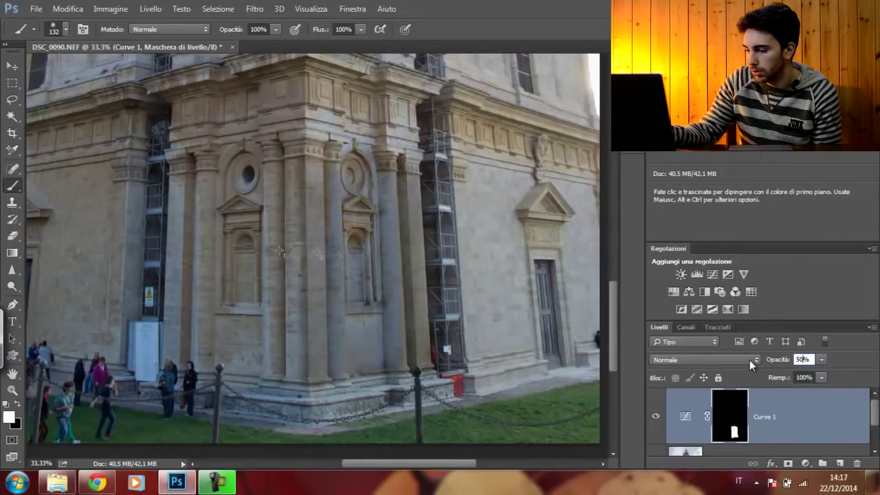
text(560)
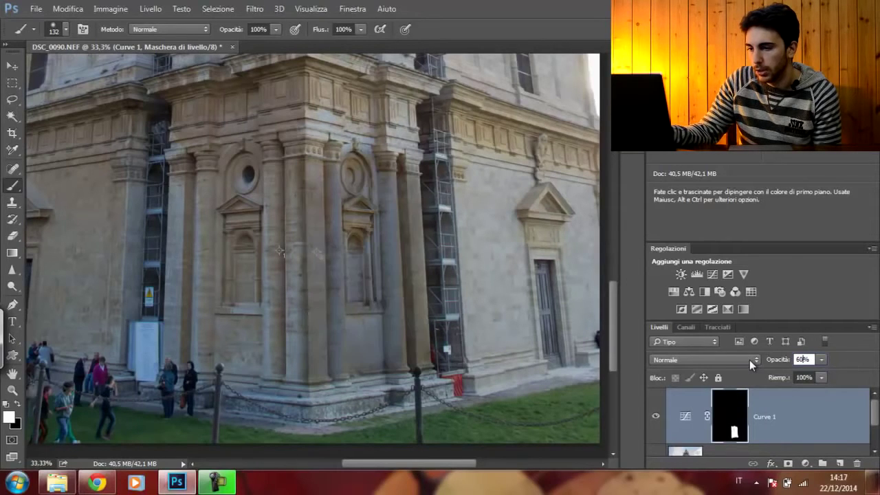
key(Return)
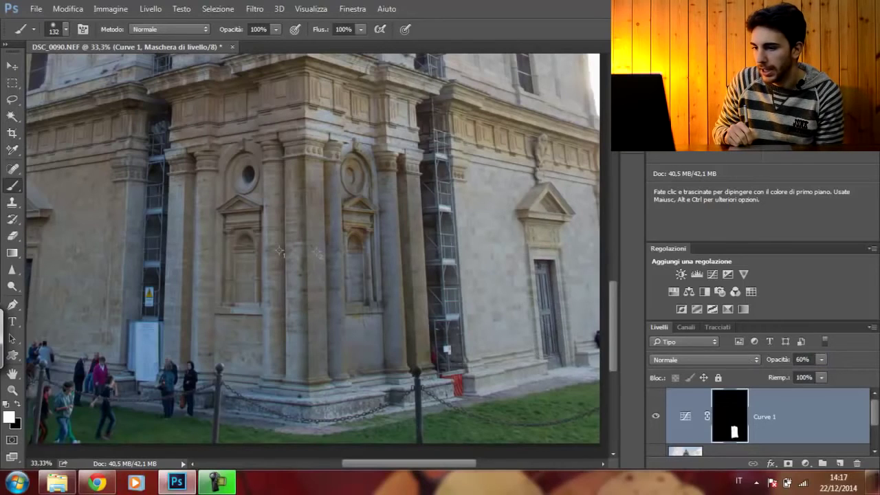
Toggle Curve 1's visibility off and on to compare before and after.
click(657, 417)
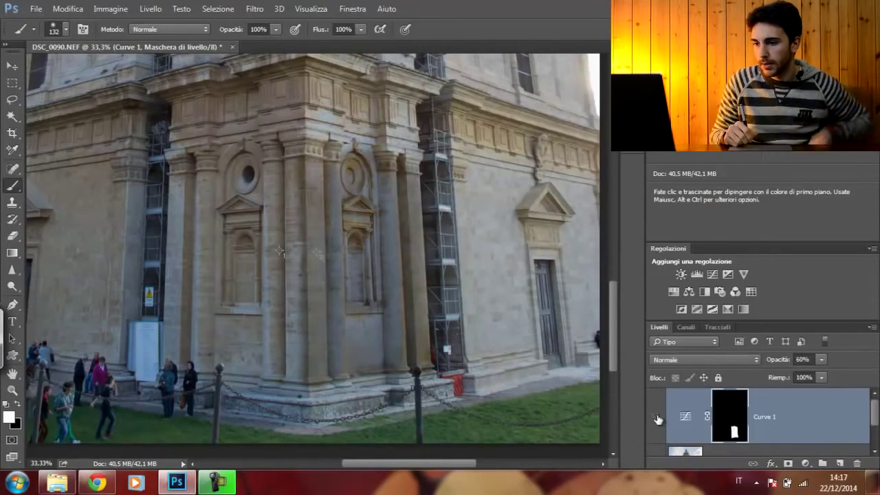
click(655, 418)
click(655, 418)
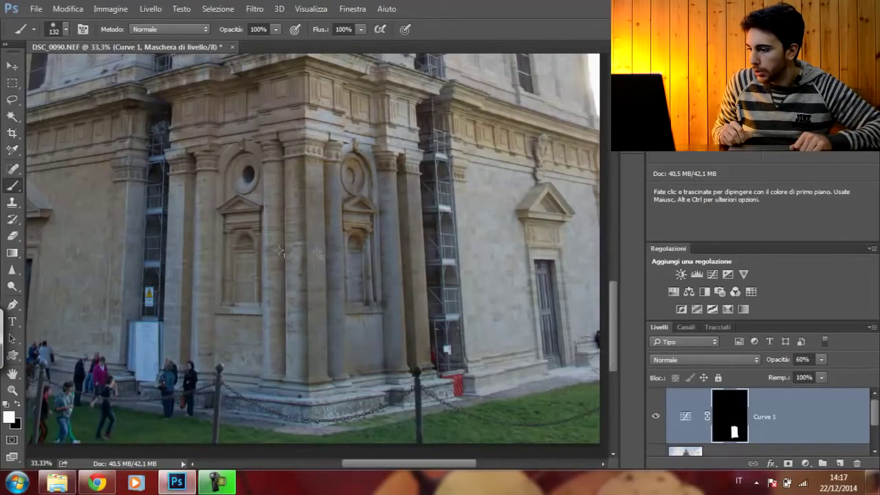
click(812, 466)
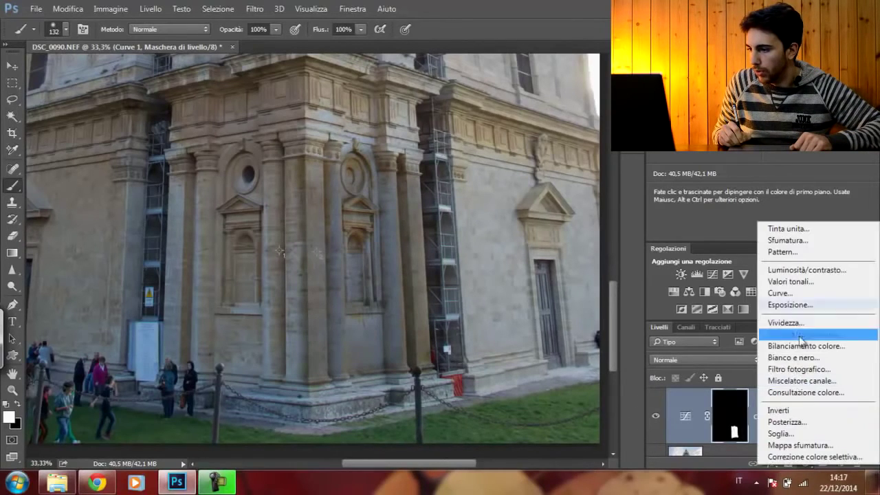
Add a Curve 2 layer lifting RGB 119 to 135, then Alt-drag Curve 1's mask onto it.
click(780, 293)
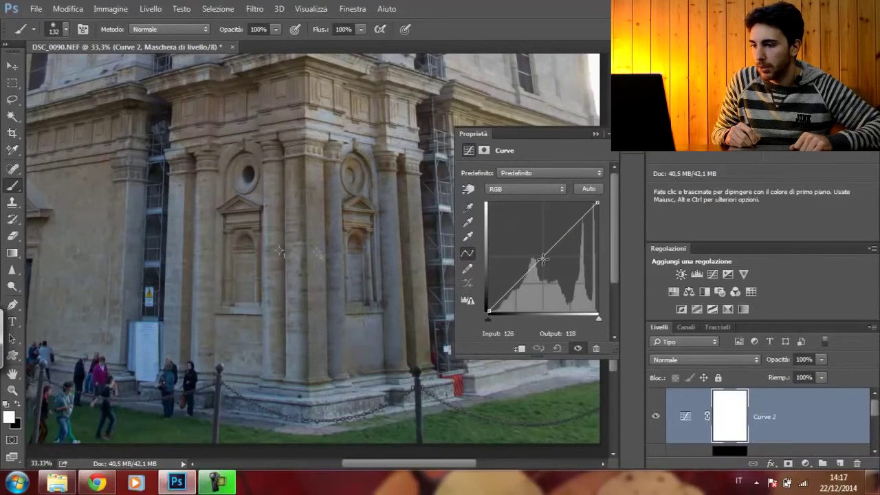
drag(542, 260, 539, 255)
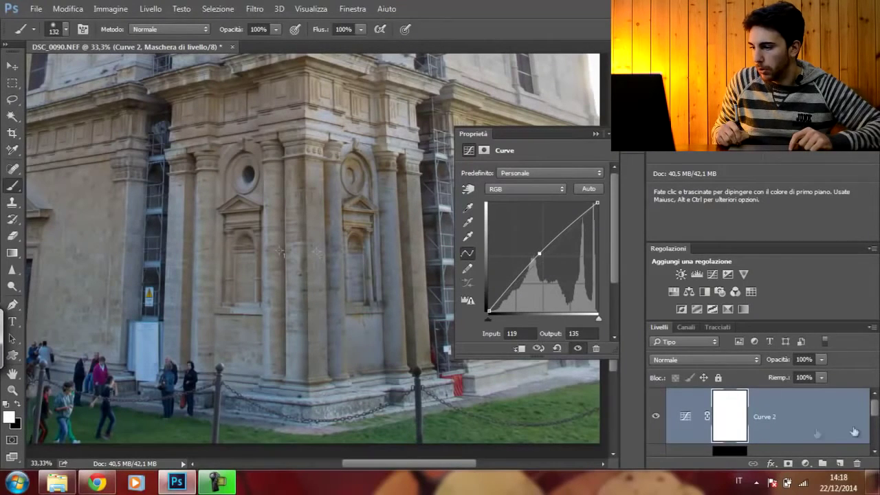
scroll(791, 419, down, 2)
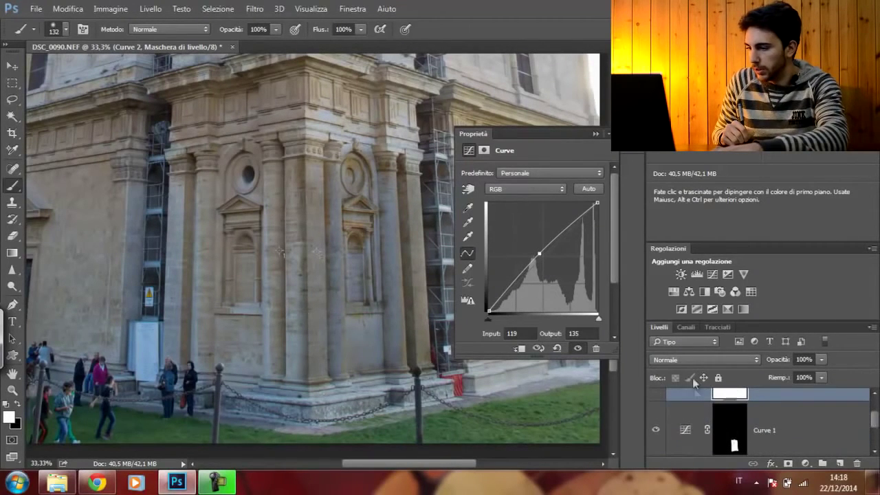
drag(734, 441, 733, 414)
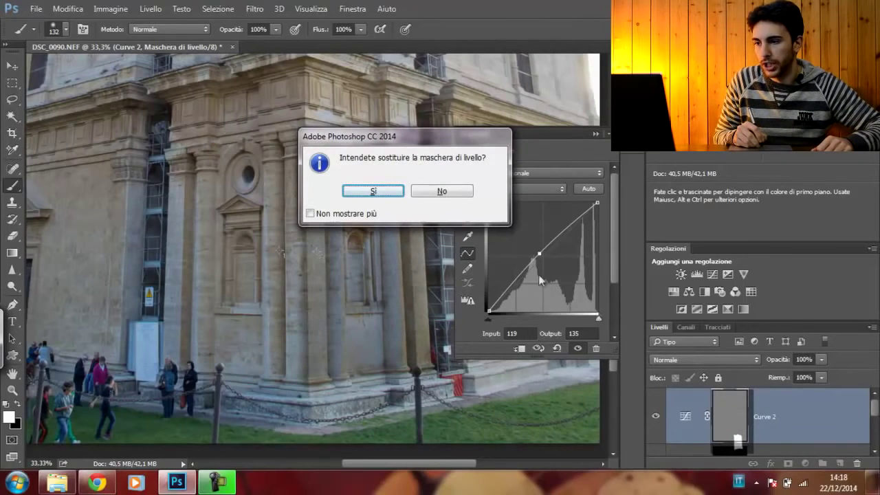
Replace Curve 2's mask with Curve 1's copy and toggle Curve 2 to compare.
click(379, 191)
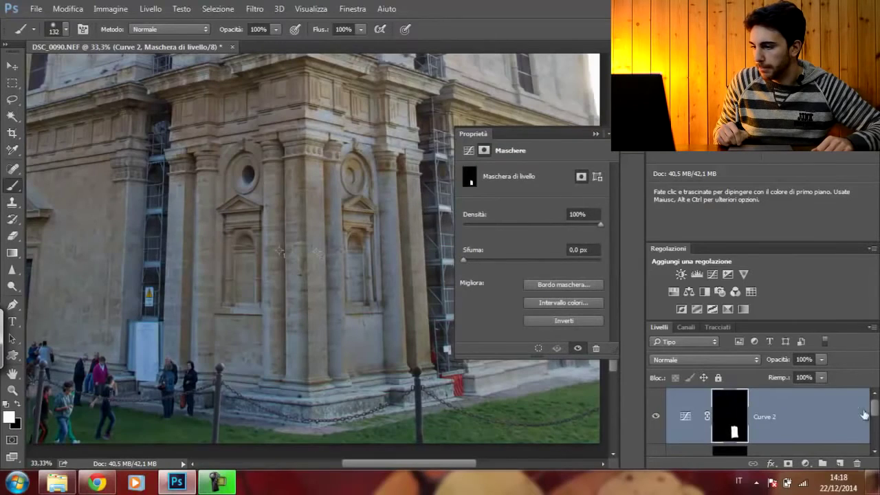
mouse_move(874, 420)
mouse_down()
mouse_move(877, 431)
mouse_move(878, 412)
mouse_up()
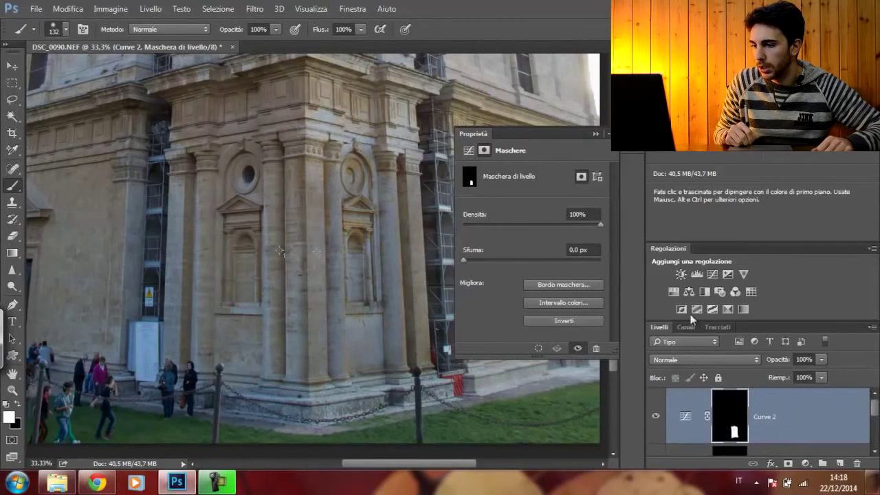
click(656, 417)
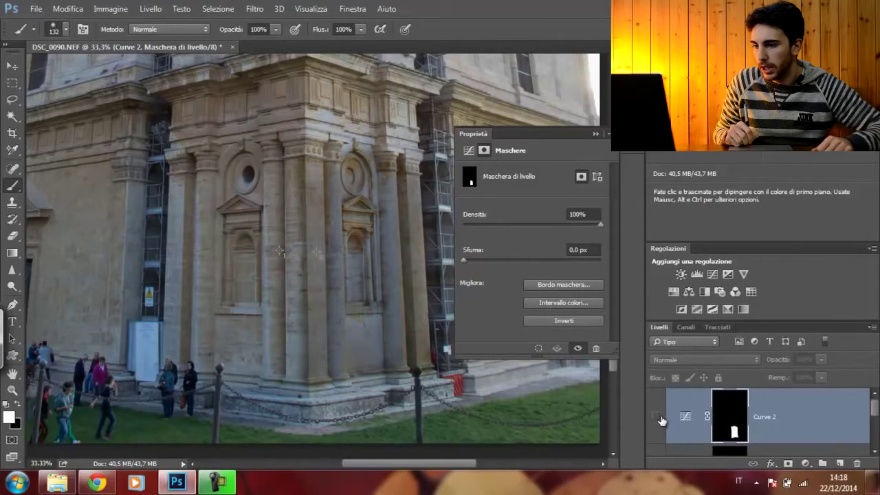
click(657, 418)
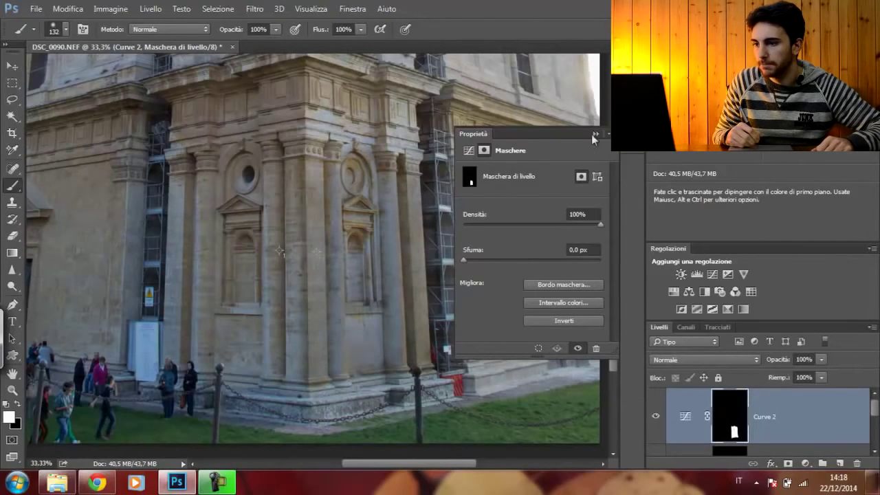
click(594, 135)
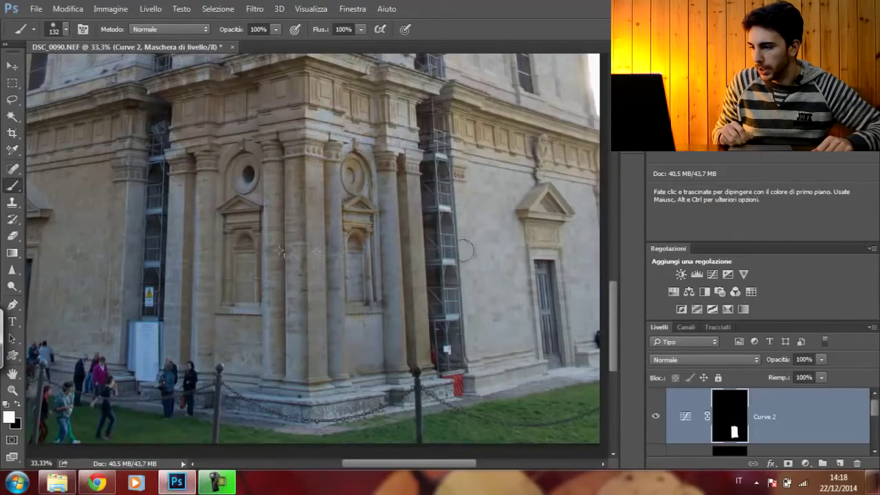
Raise Curve 2's point to about Input 113, Output 141, then zoom to 50%.
double_click(686, 421)
drag(540, 262, 540, 254)
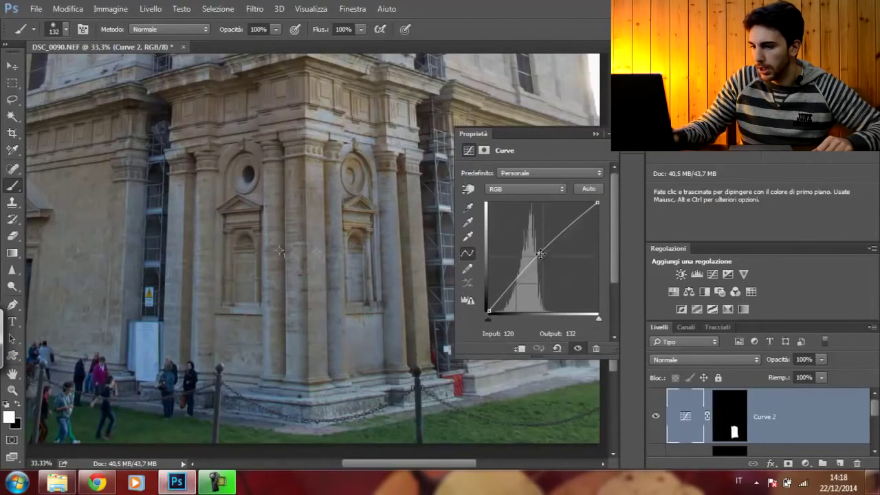
key(Up)
key(Up)
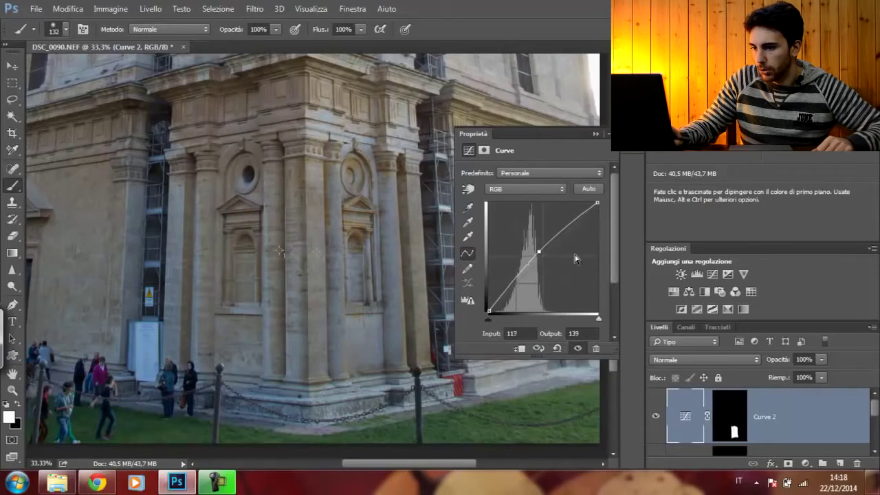
key(Left)
key(Left)
key(Up)
key(Up)
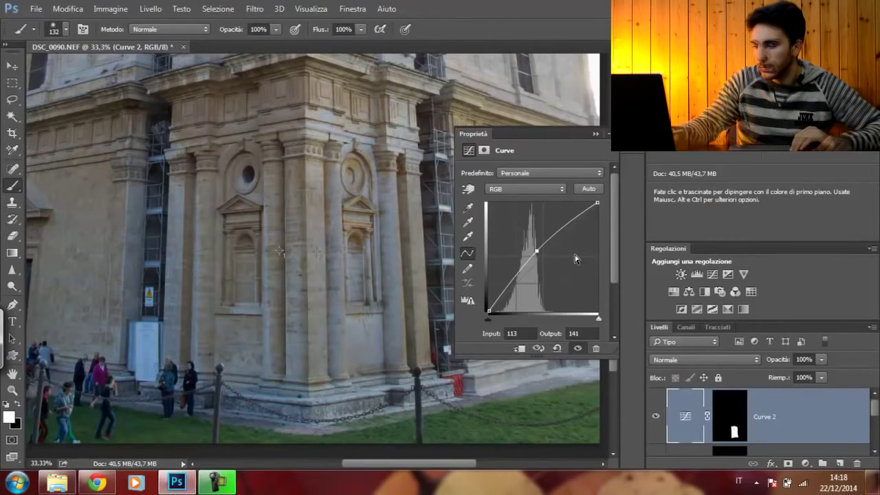
click(595, 133)
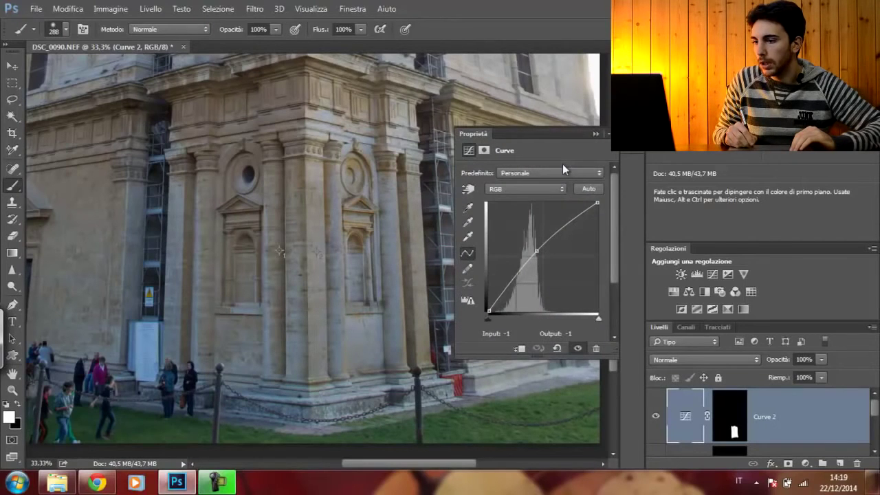
click(596, 133)
key(ctrl+plus)
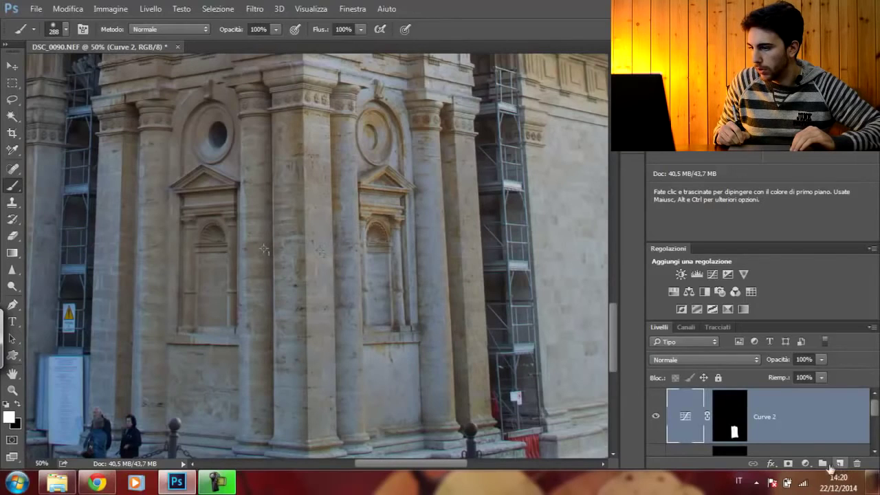
Add a Curve 3 layer with the Blu channel's highlight point pulled down.
click(806, 465)
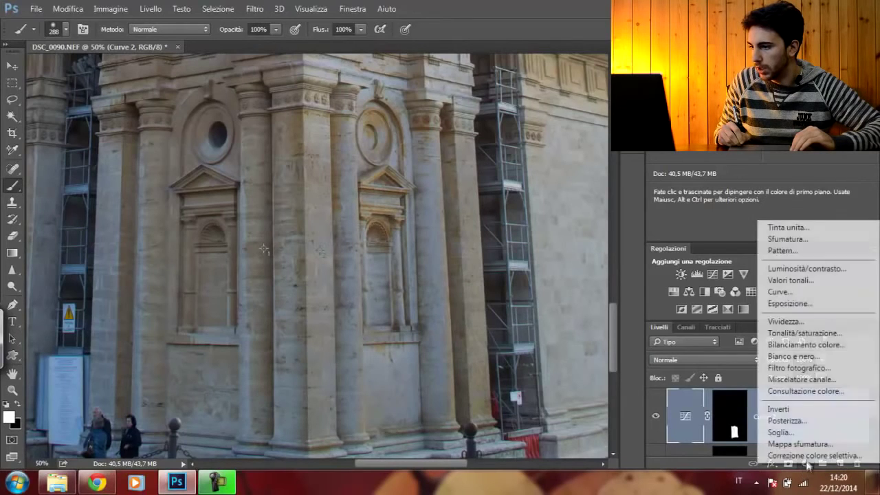
click(788, 293)
click(557, 187)
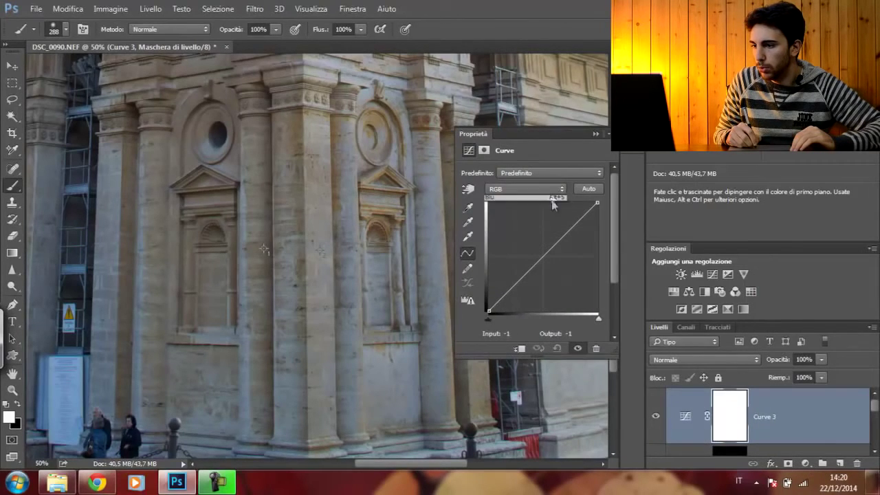
click(534, 223)
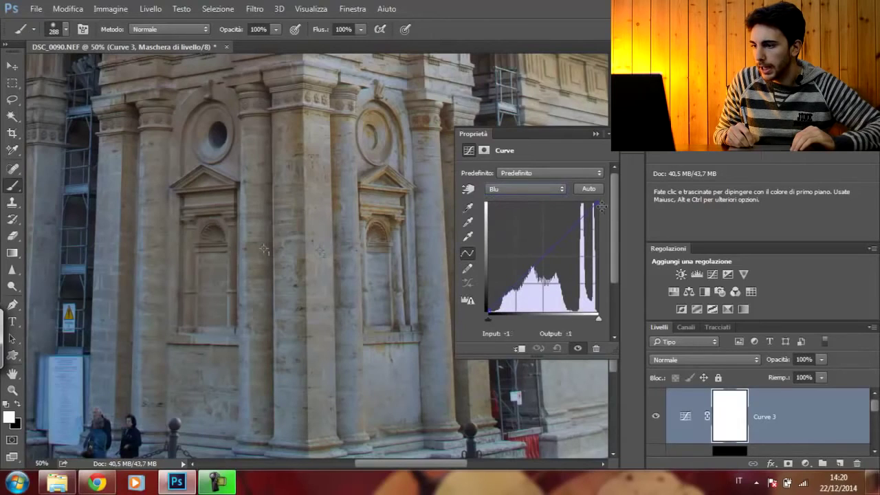
drag(597, 203, 599, 210)
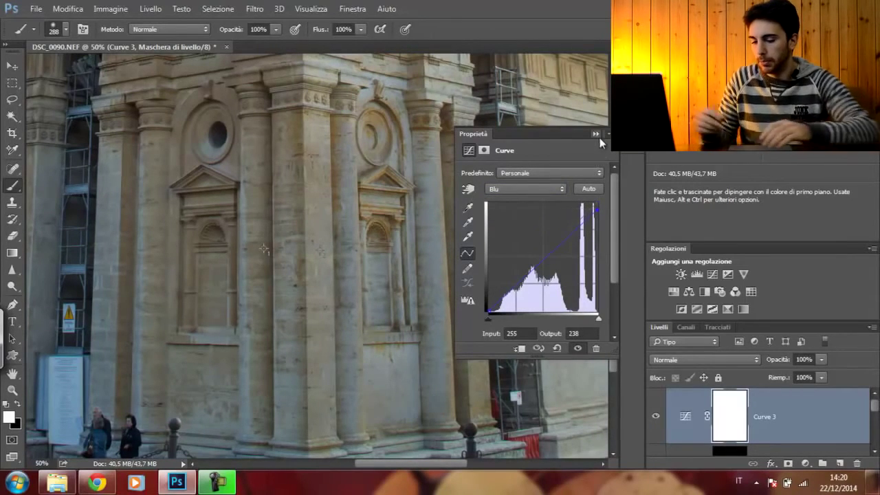
click(518, 242)
Invert Curve 3's mask to black and shrink the brush to 144 px.
key(ctrl)
key(ctrl+i)
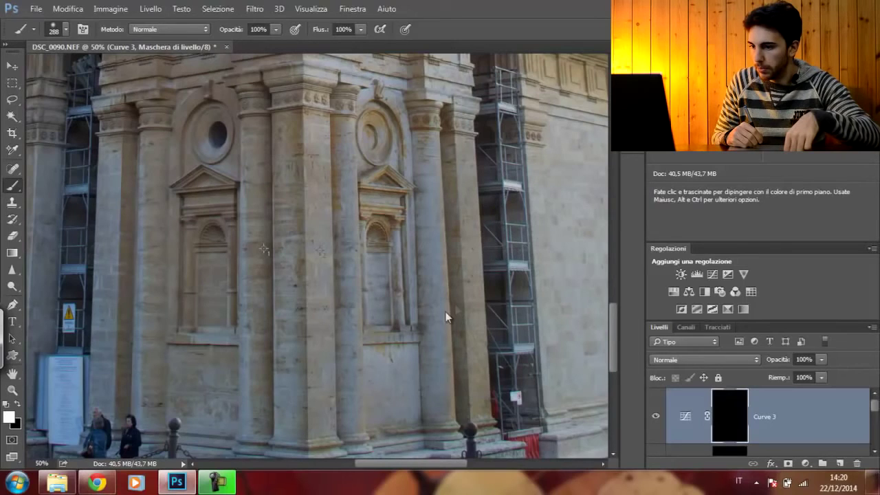
drag(442, 311, 410, 303)
Set a 128 px brush, zoom to 66.7%, and toggle Curve 3 to compare its correction.
click(296, 29)
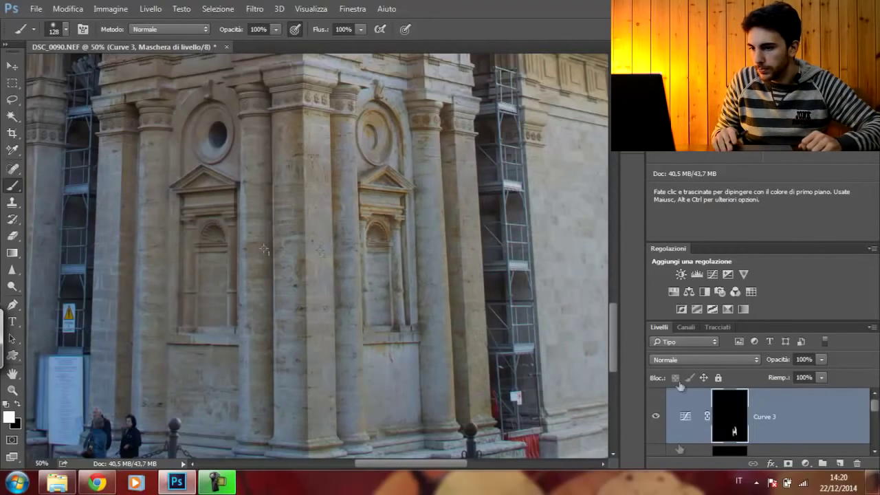
key(ctrl+plus)
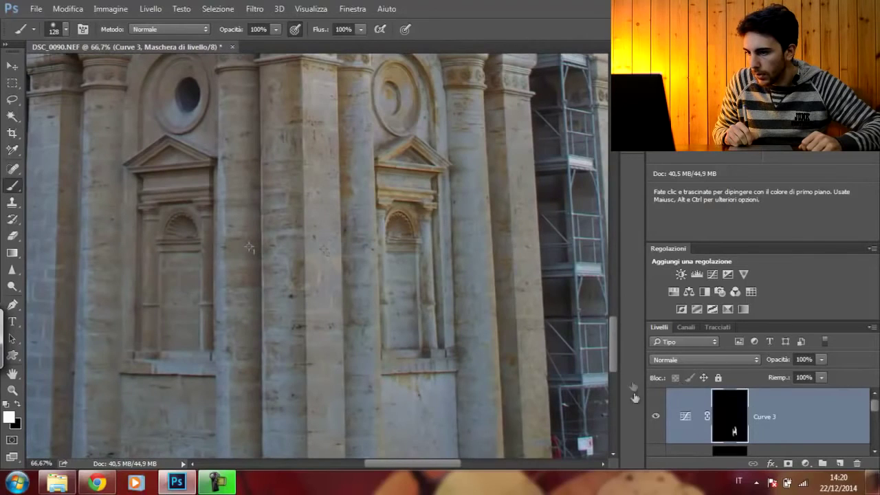
click(656, 416)
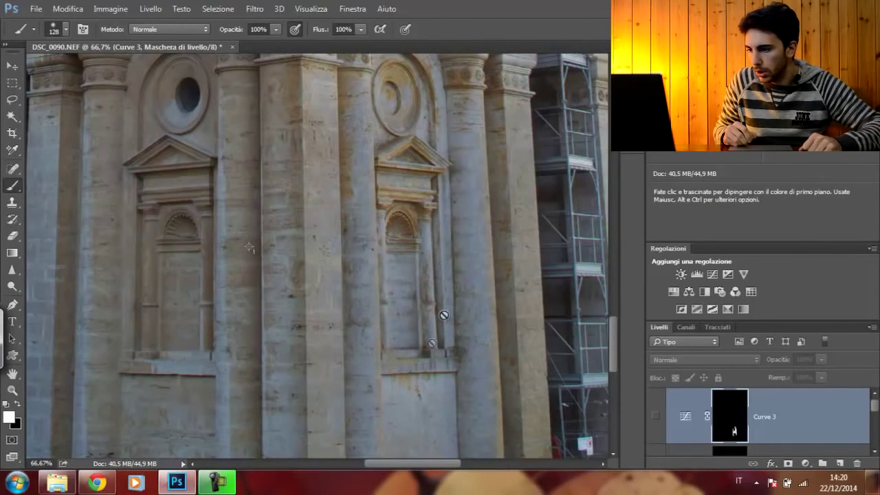
click(656, 417)
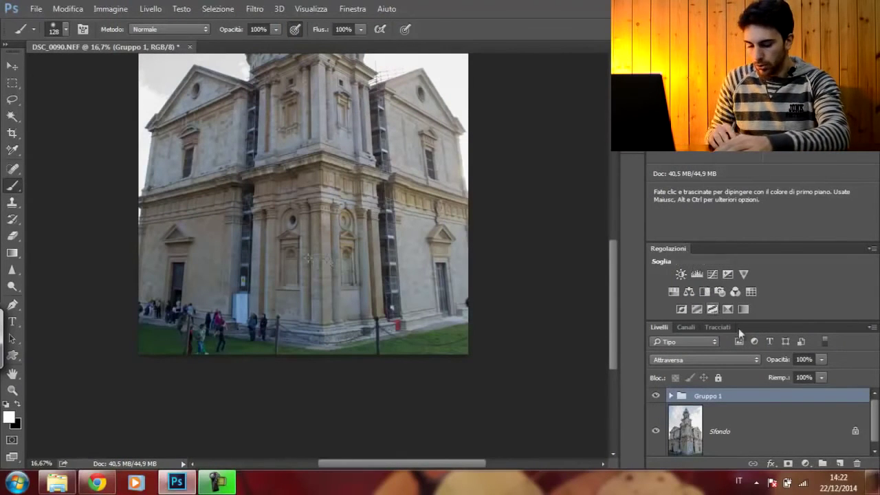
middle_click(634, 309)
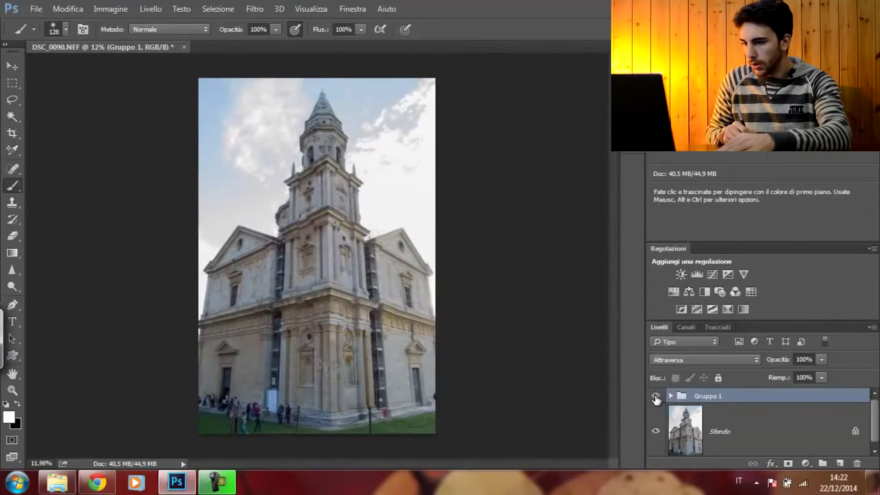
click(656, 397)
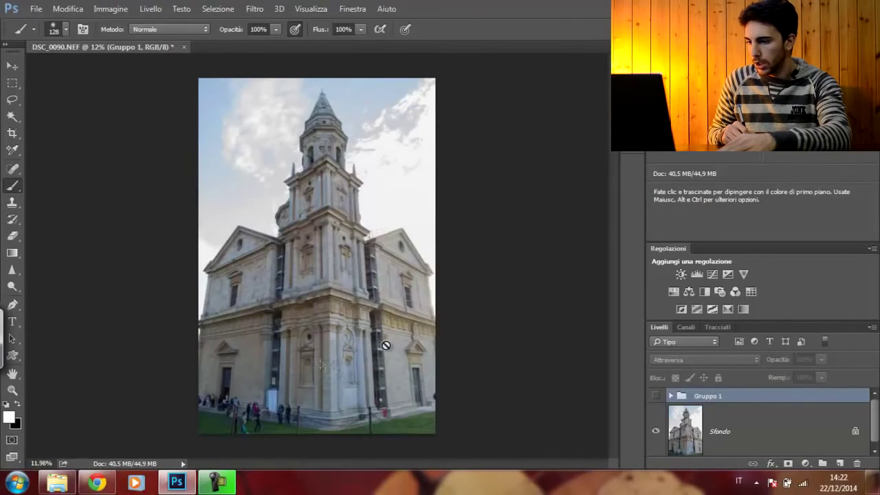
click(657, 397)
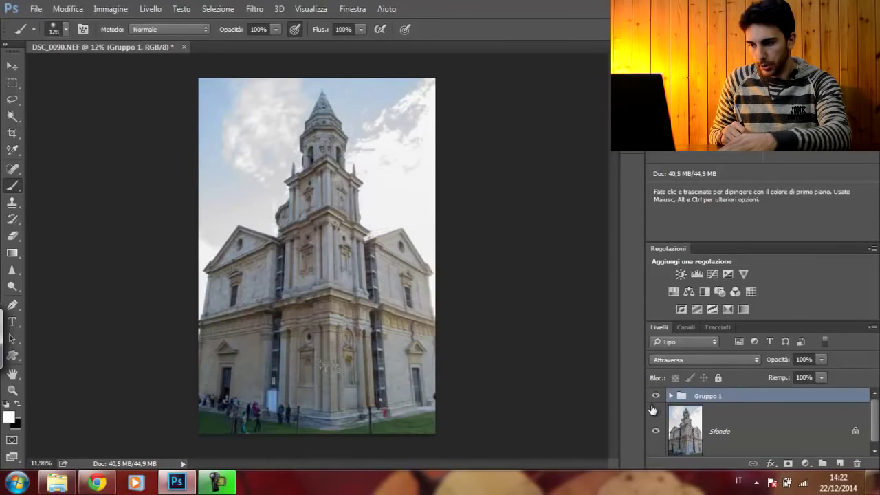
click(657, 397)
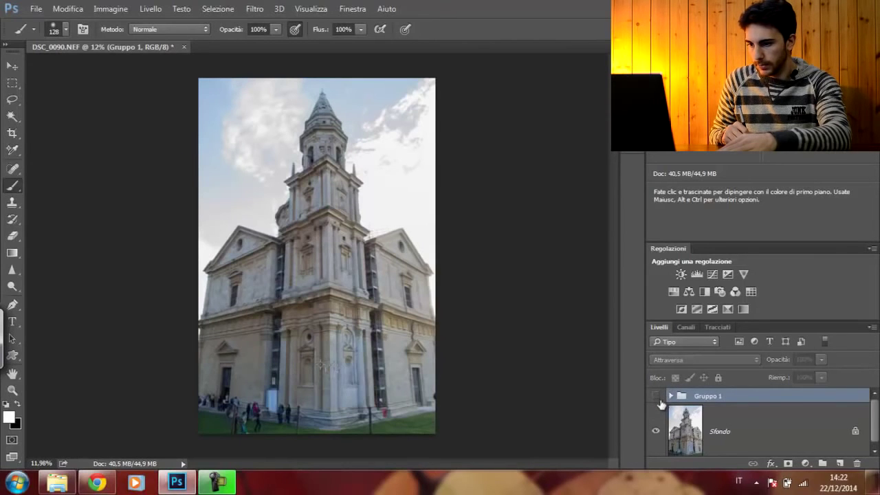
click(657, 398)
click(658, 400)
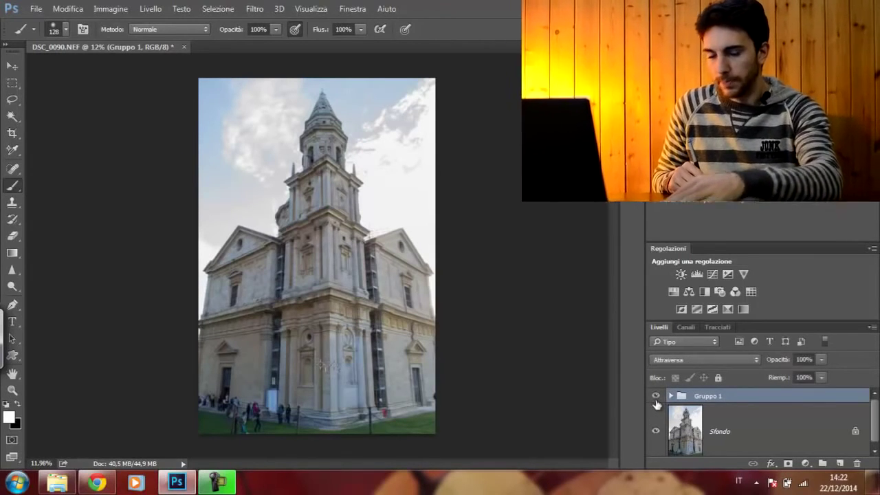
click(657, 397)
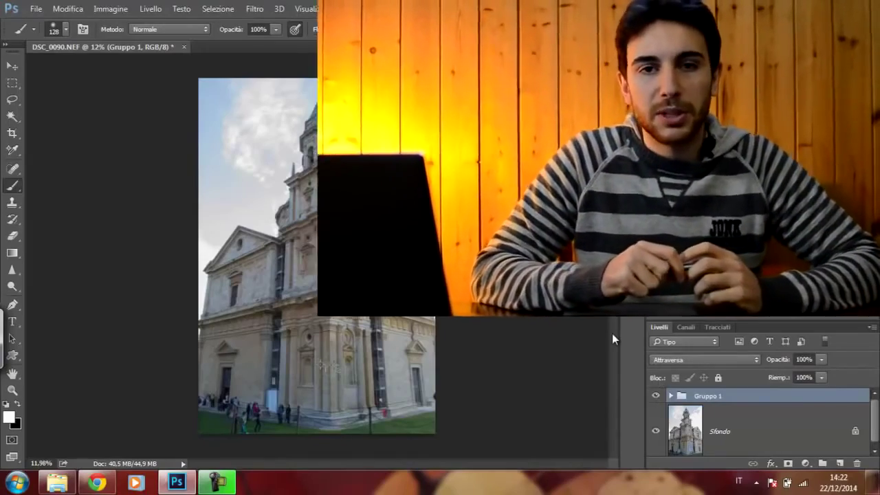